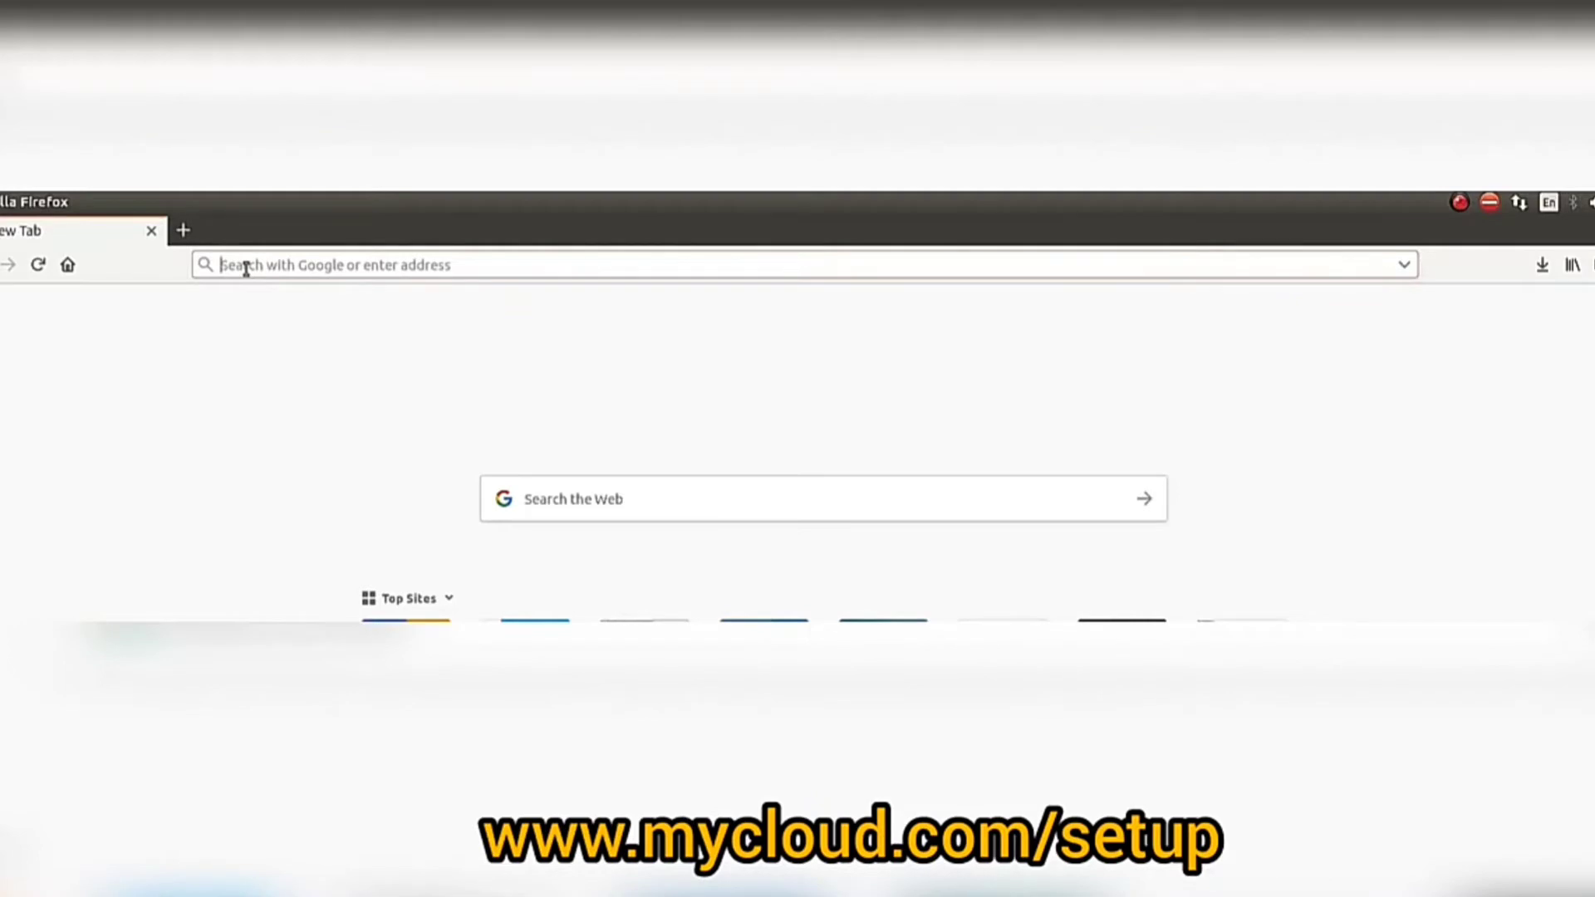
Enter the My Cloud setup address mycloud.com/setup in Firefox's address bar
{"action": "type", "text": "my"}
{"action": "key", "text": "BackSpace"}
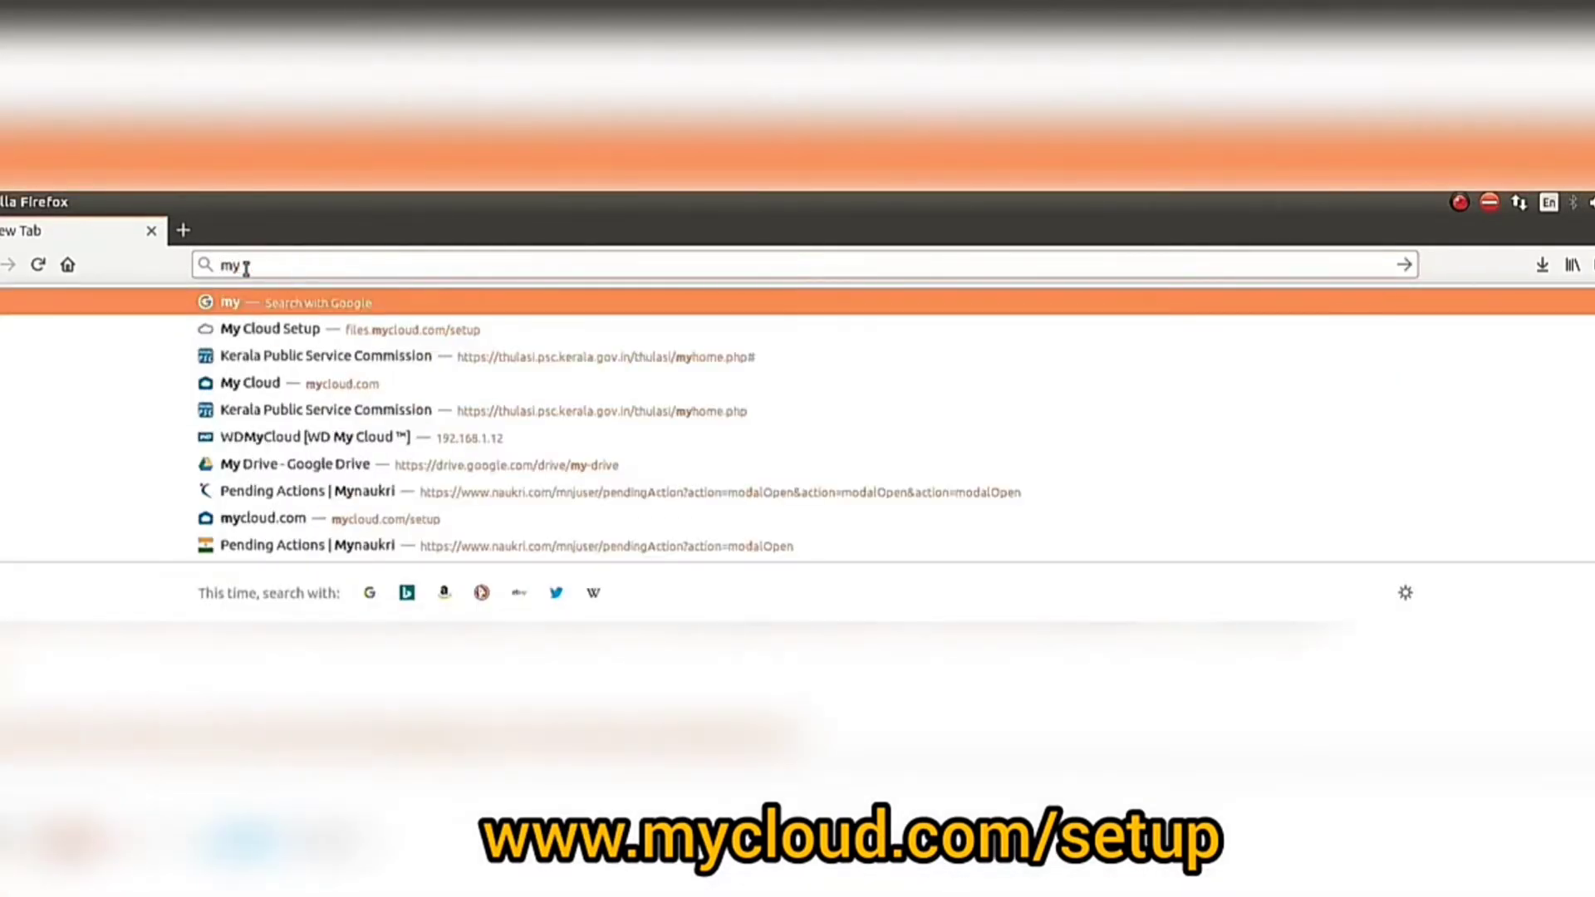
{"action": "type", "text": "cloud"}
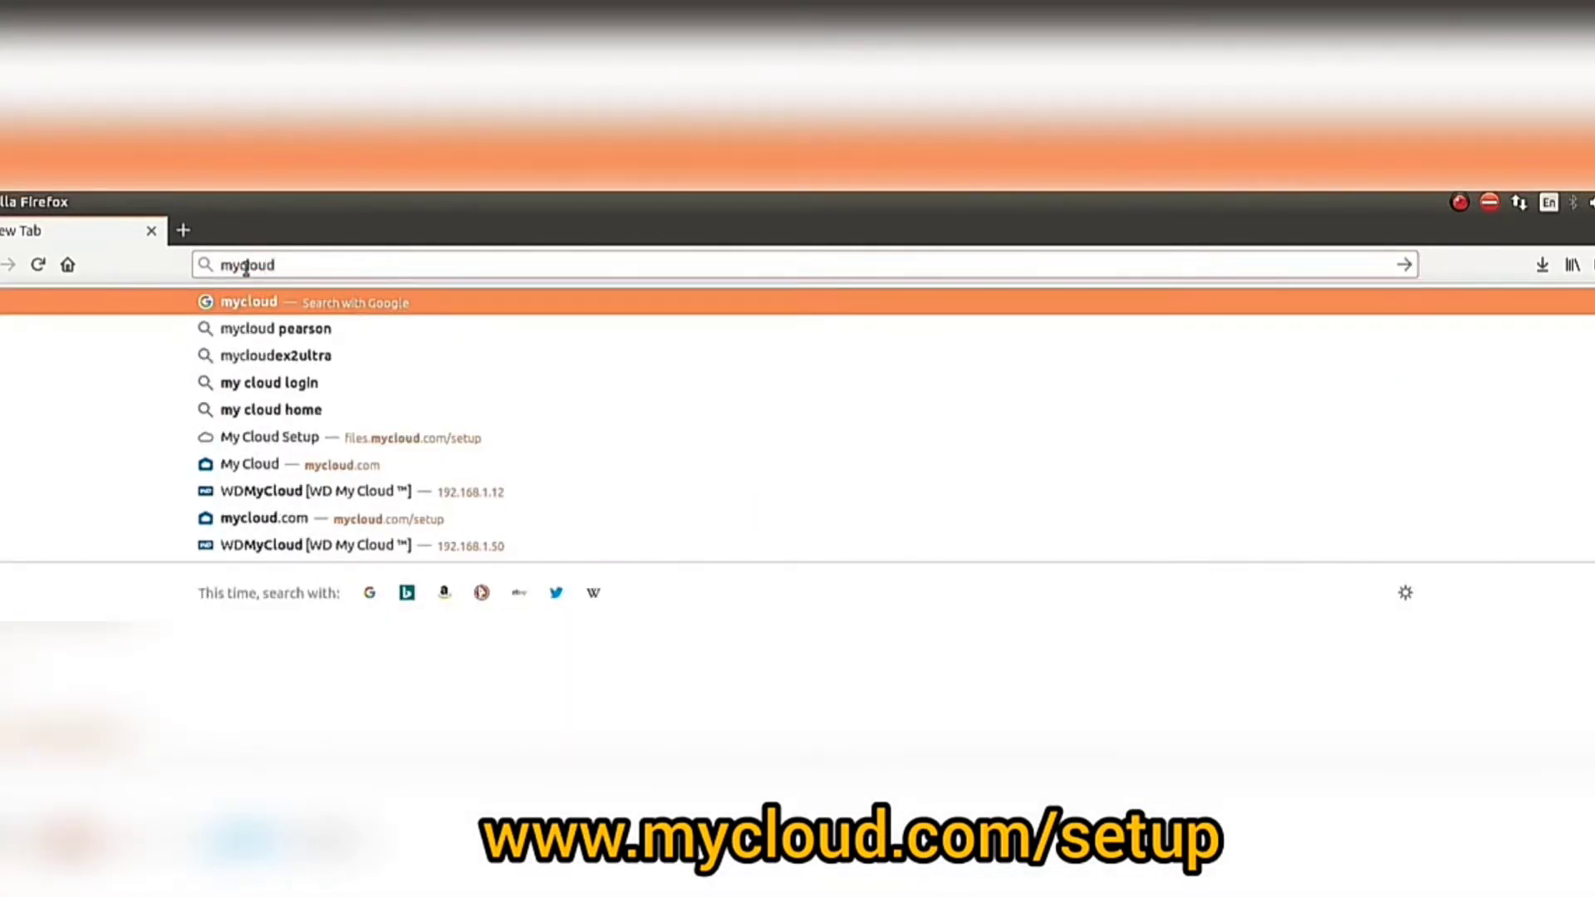
{"action": "type", "text": ".com"}
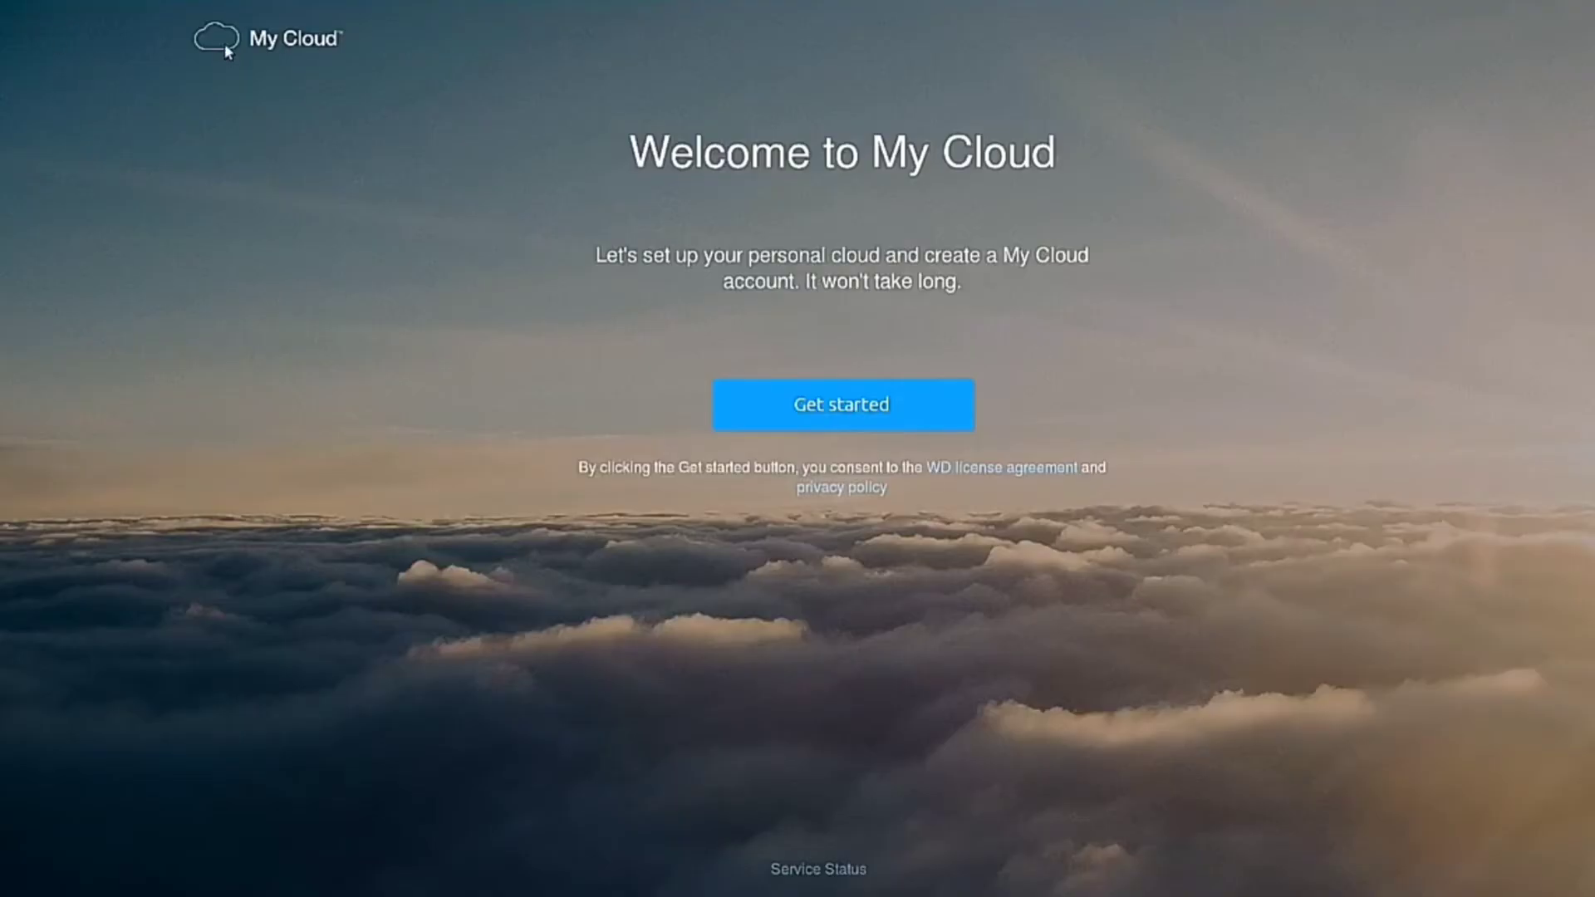
Begin My Cloud setup and accept the WD End User License Agreement
{"action": "left_click", "coordinate": [800, 418]}
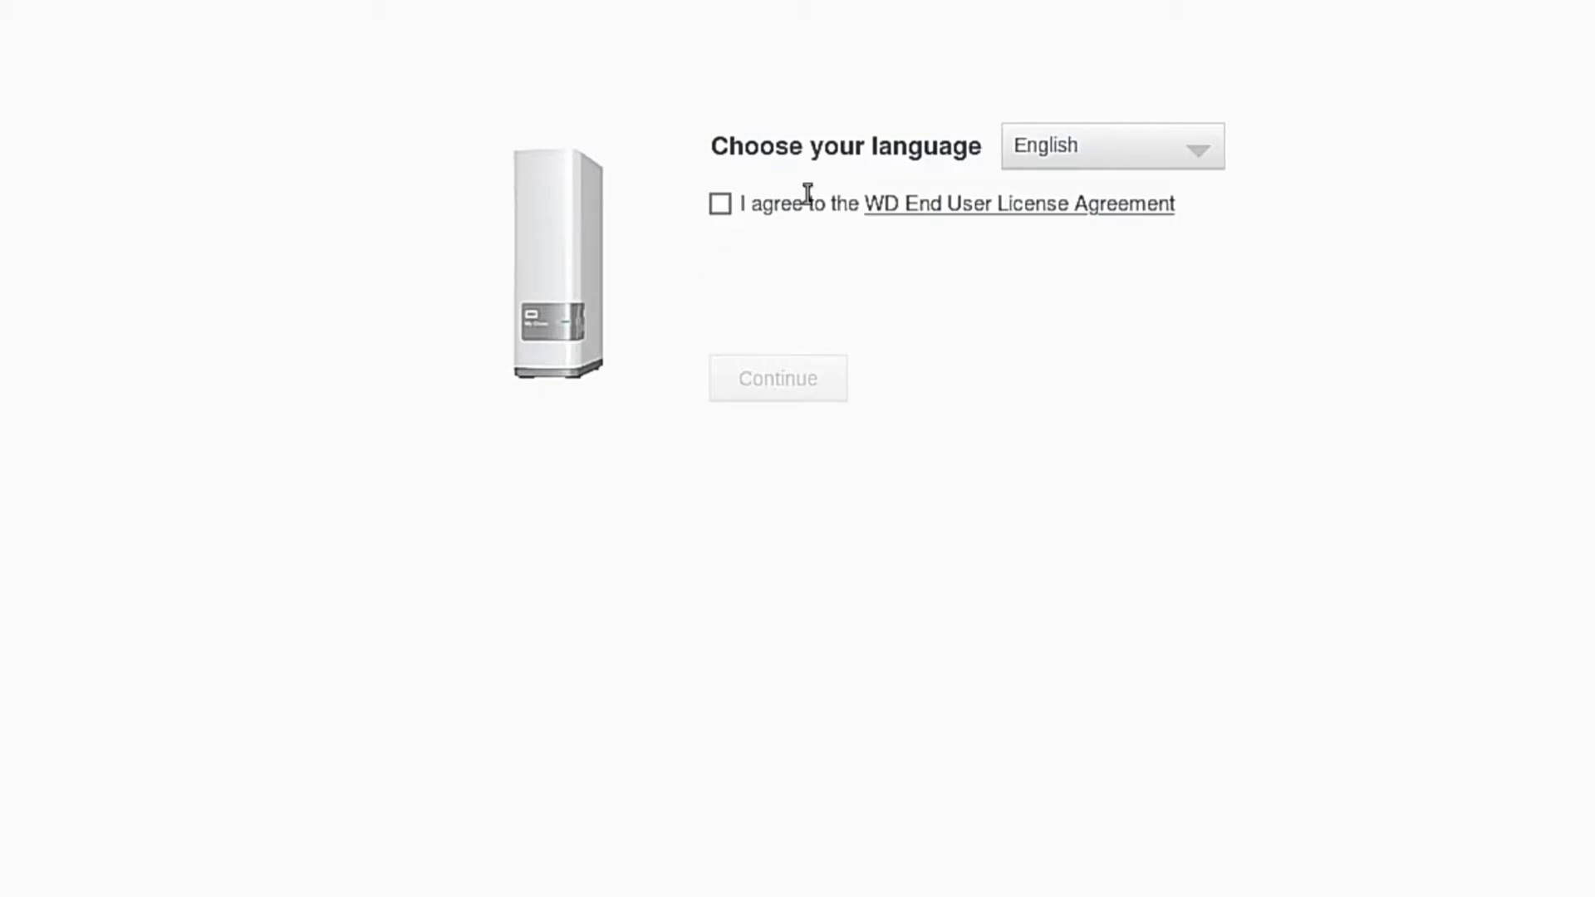
{"action": "left_click", "coordinate": [720, 204]}
{"action": "left_click", "coordinate": [761, 377]}
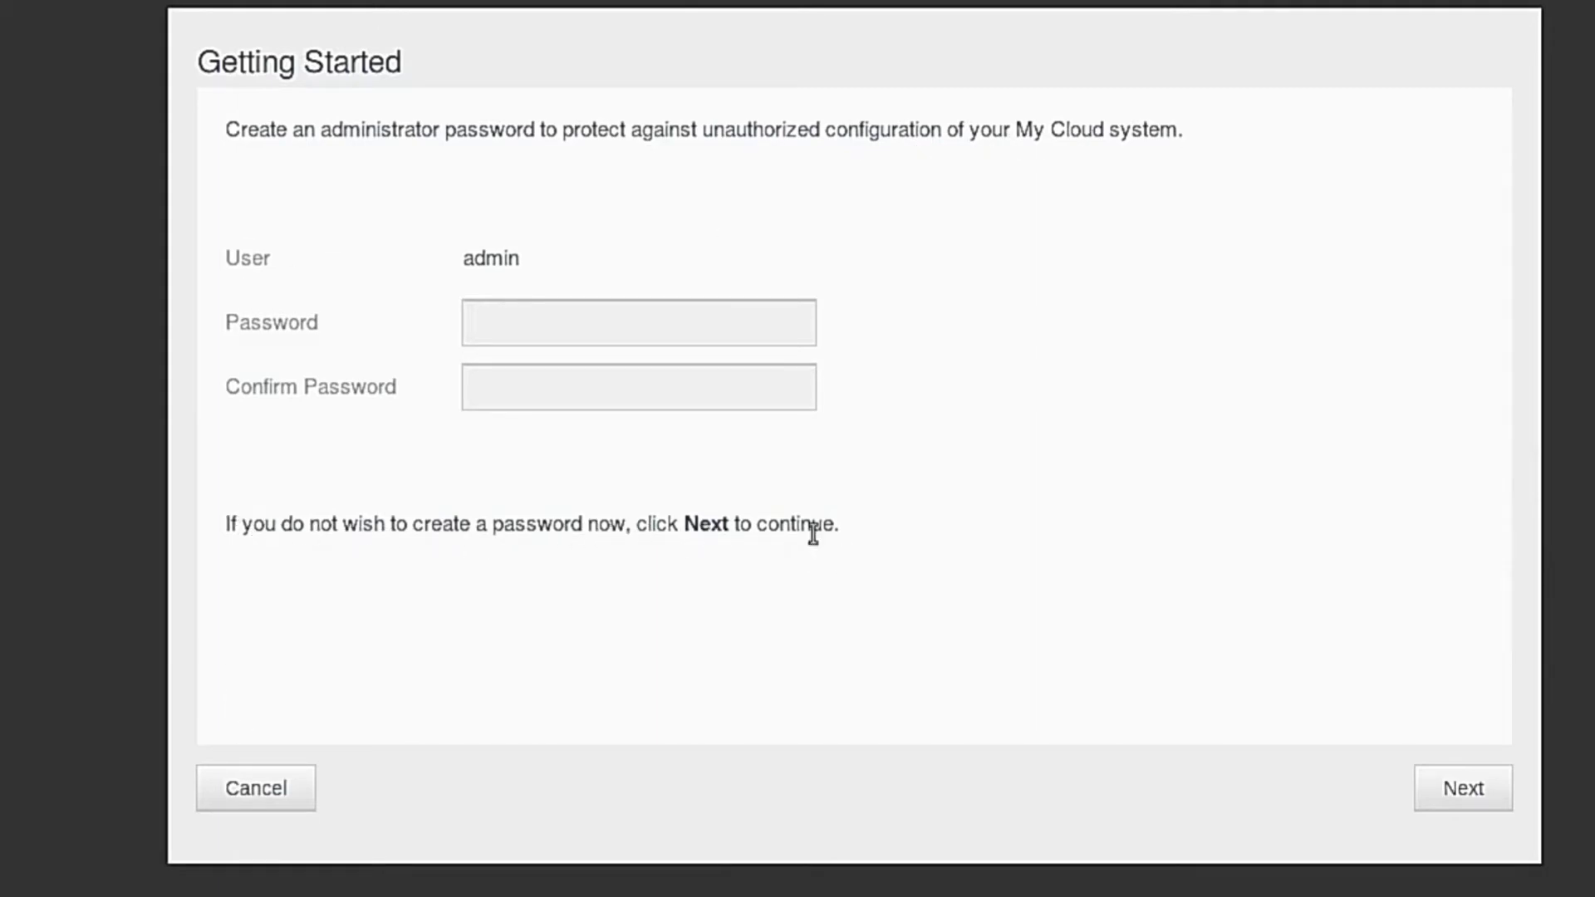
Skip the admin password, cloud access users and registration, then finish setup
{"action": "left_click", "coordinate": [1487, 789]}
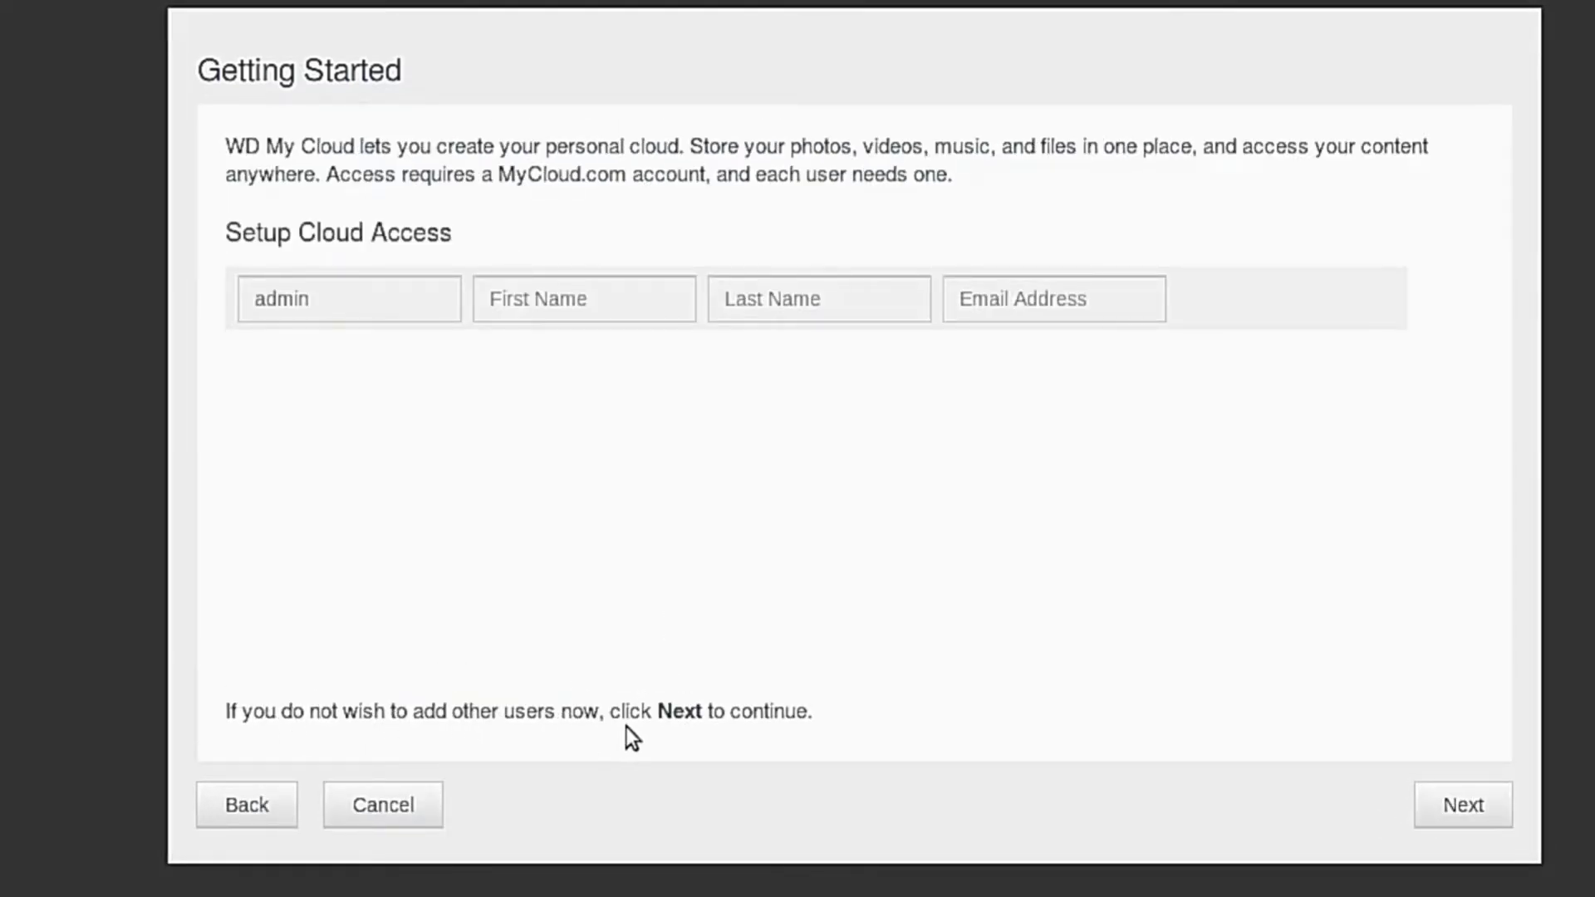
{"action": "left_click", "coordinate": [1460, 821]}
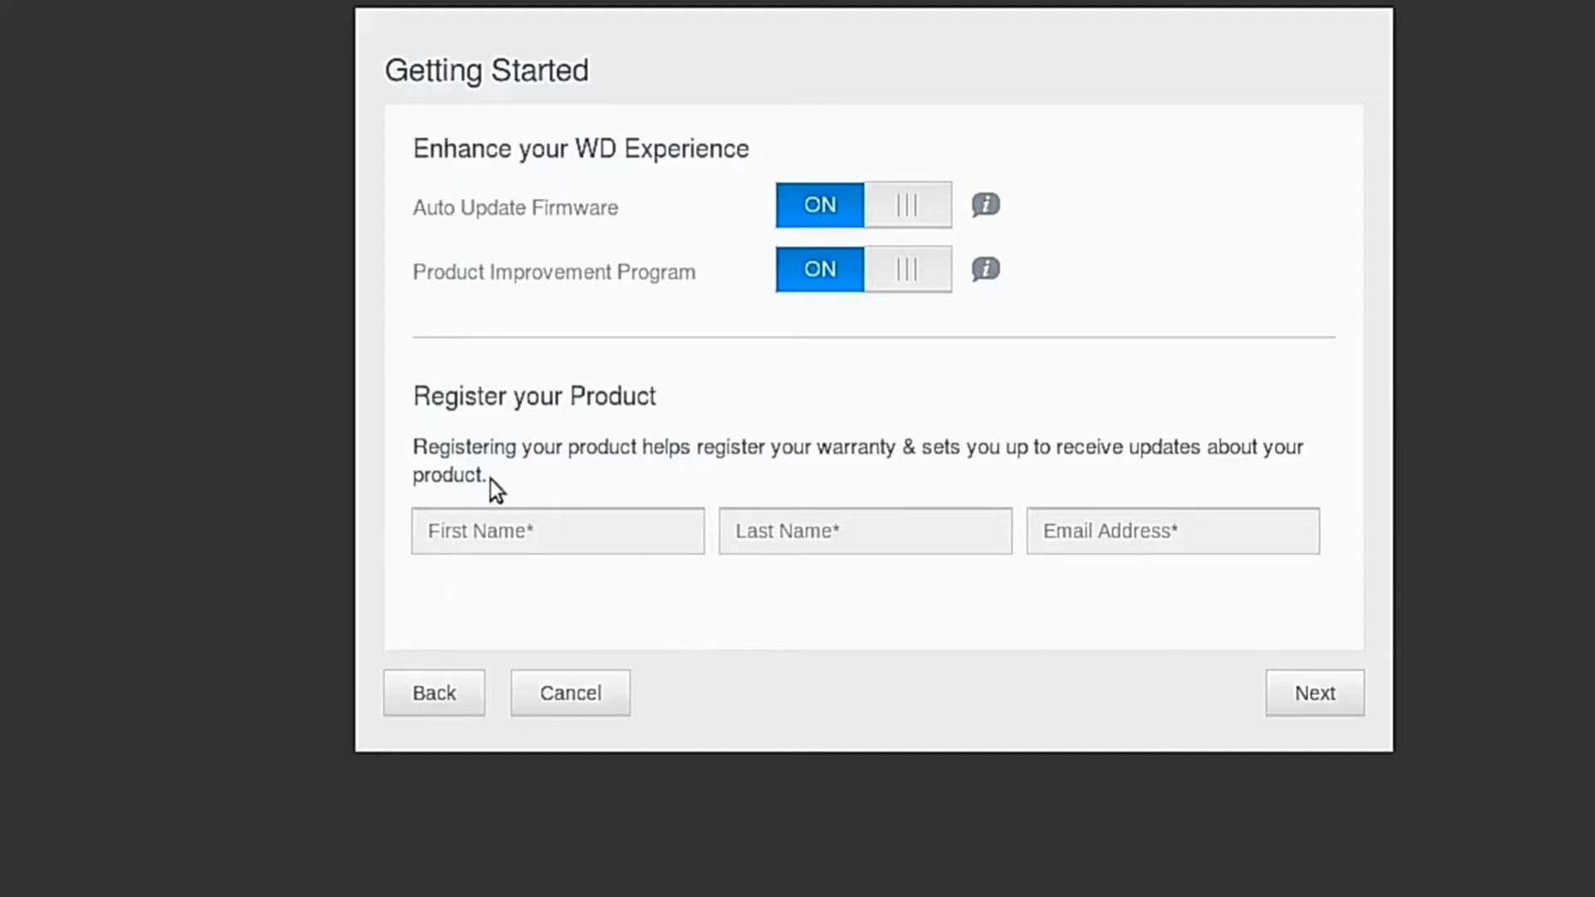
{"action": "left_click", "coordinate": [1311, 696]}
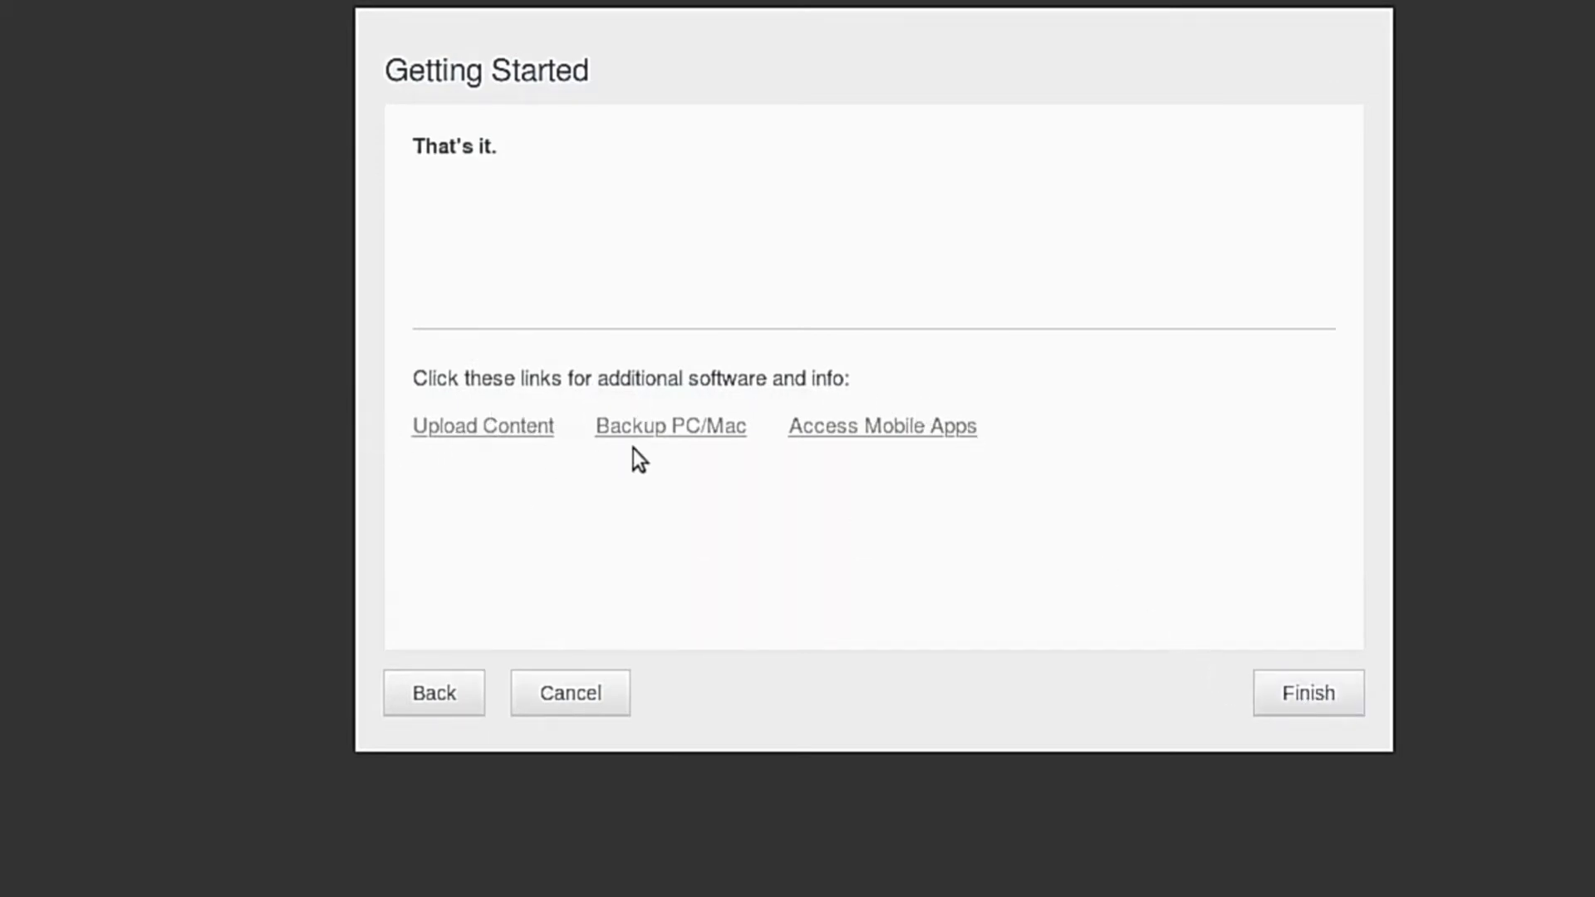
{"action": "left_click", "coordinate": [1308, 692]}
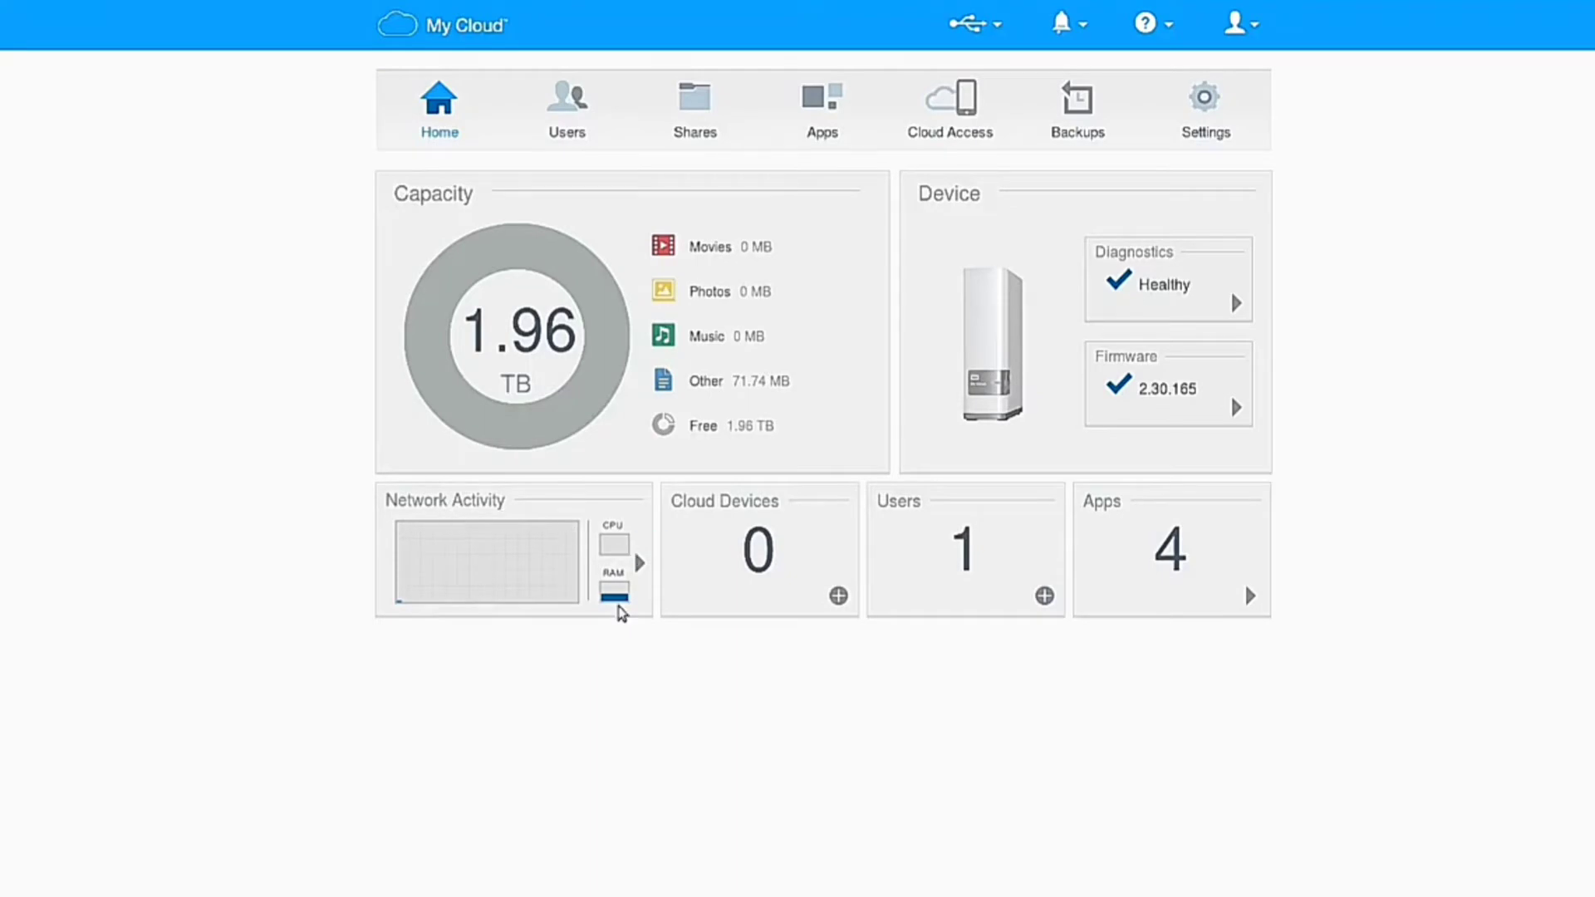
Check the Network Activity and installed Apps panels on Home, then go to Users
{"action": "left_click", "coordinate": [638, 563]}
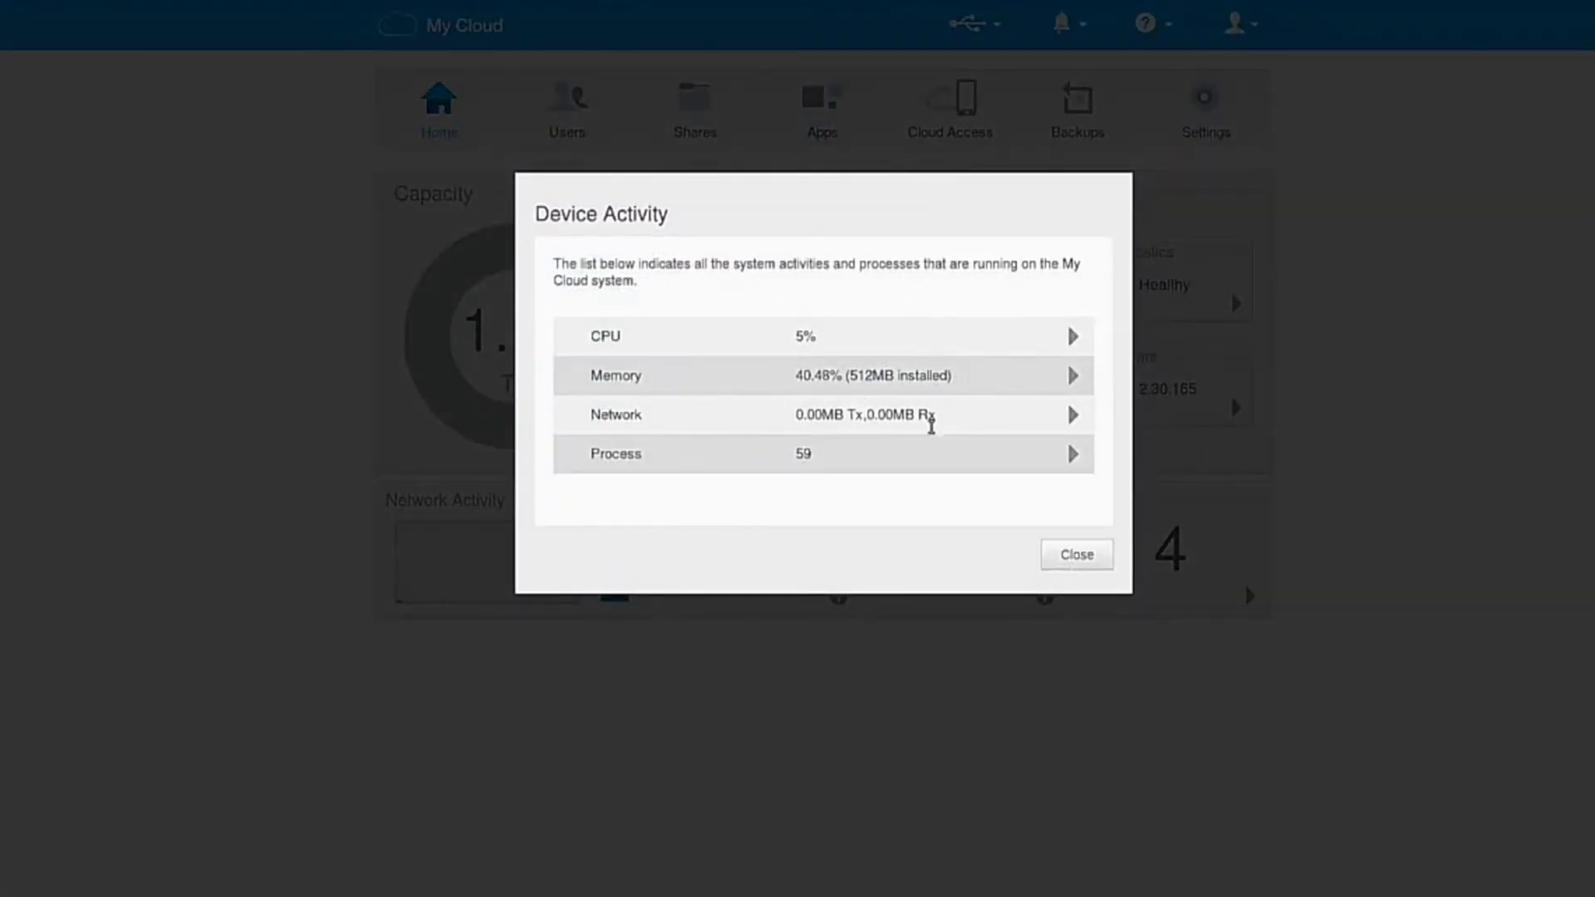
{"action": "left_click", "coordinate": [1076, 554]}
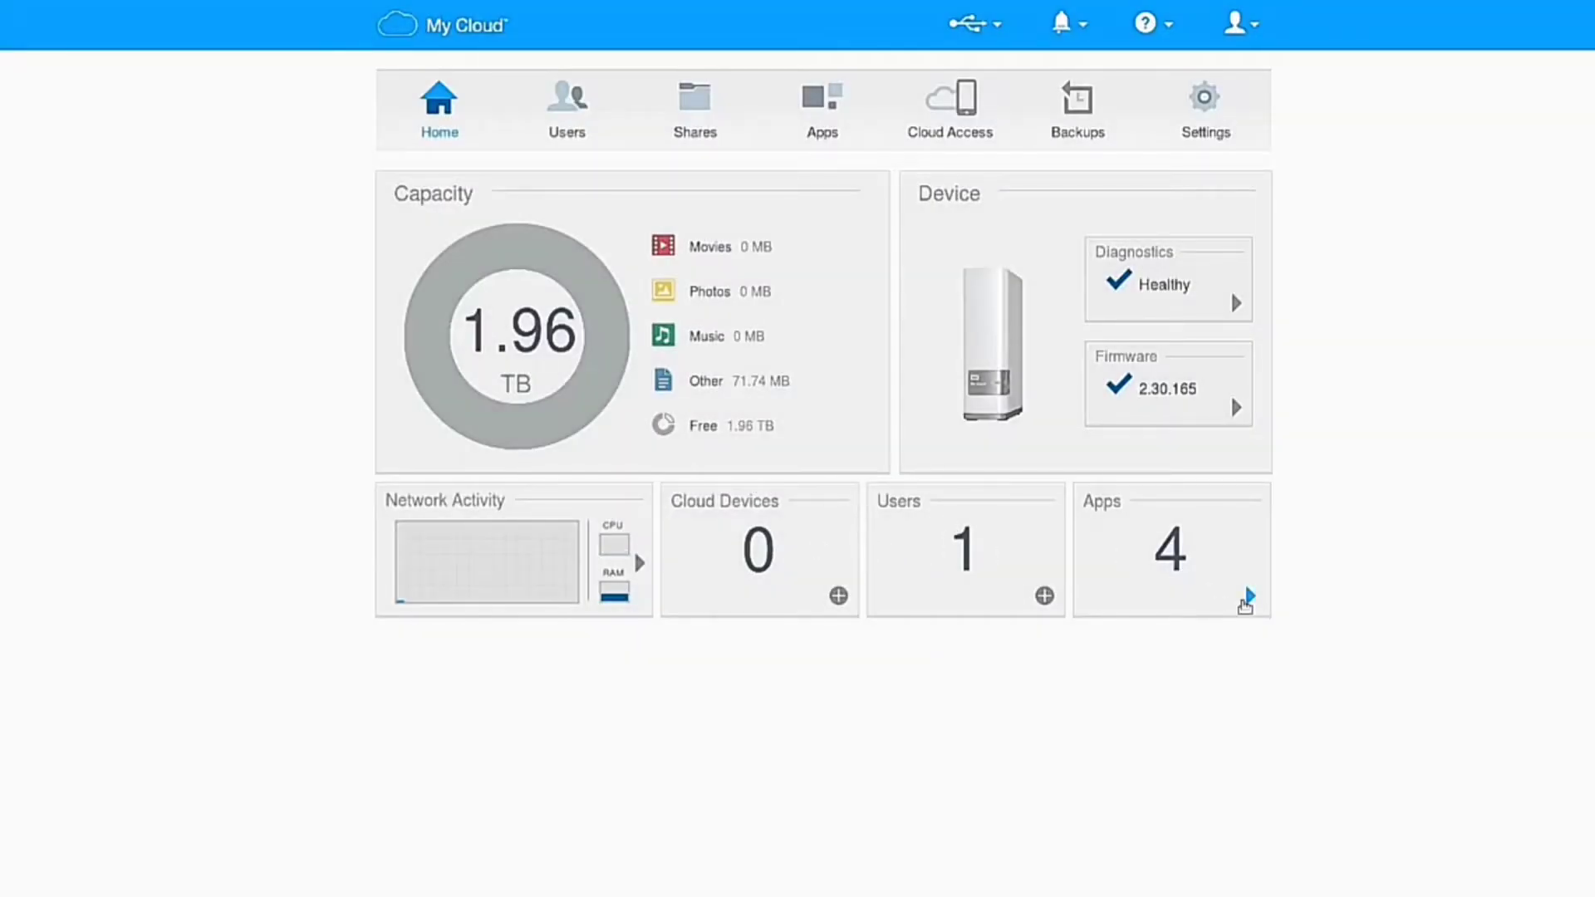
{"action": "left_click", "coordinate": [1249, 598]}
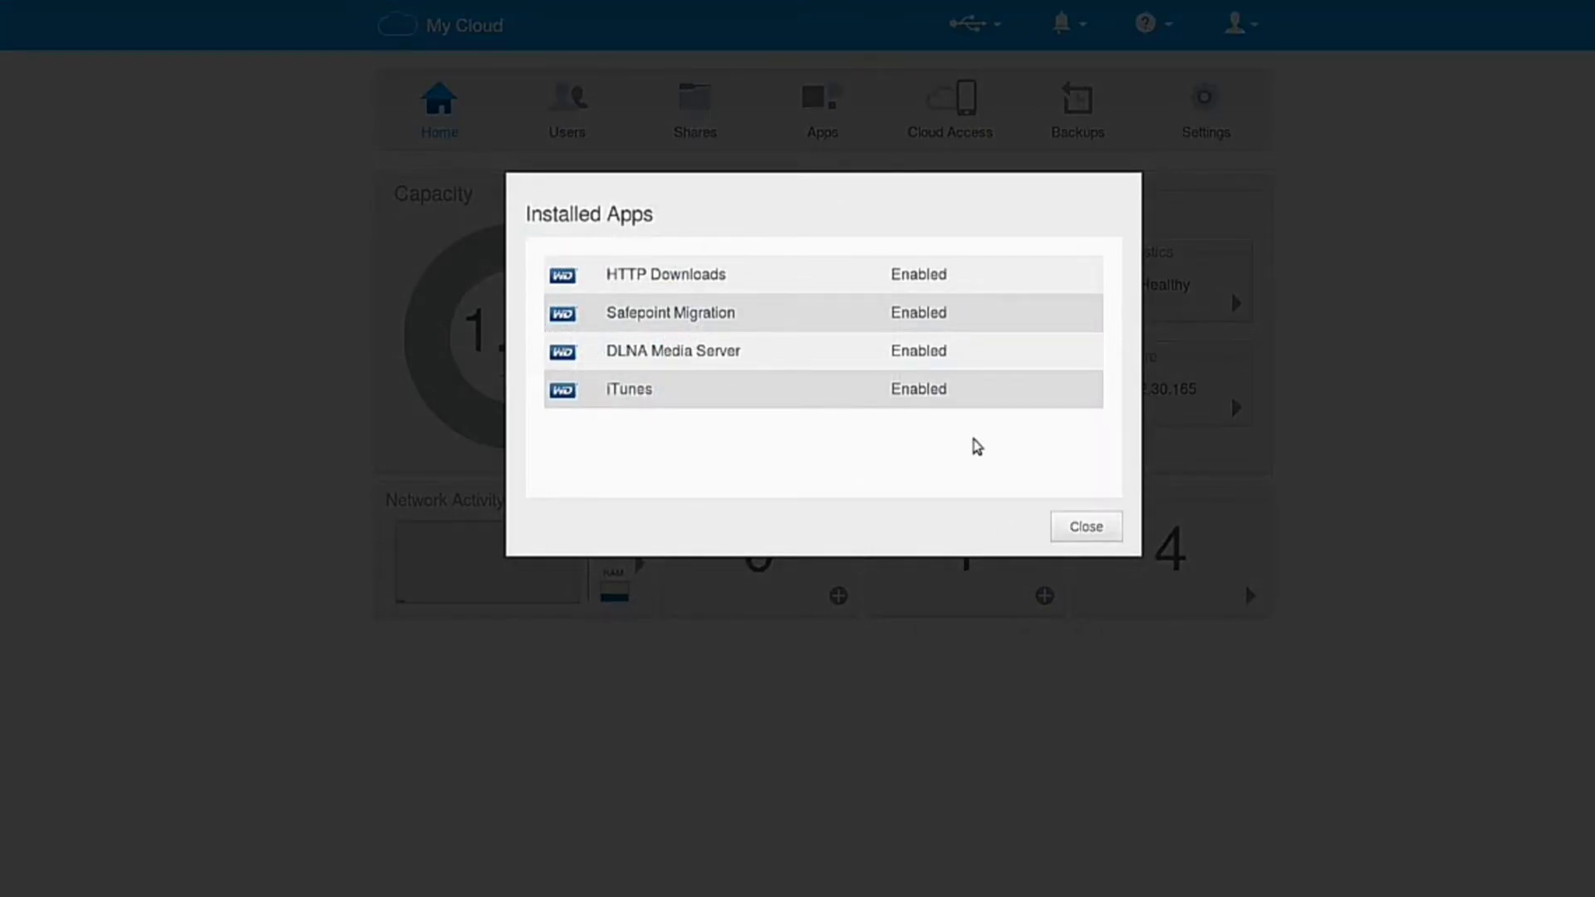
{"action": "left_click", "coordinate": [1067, 526]}
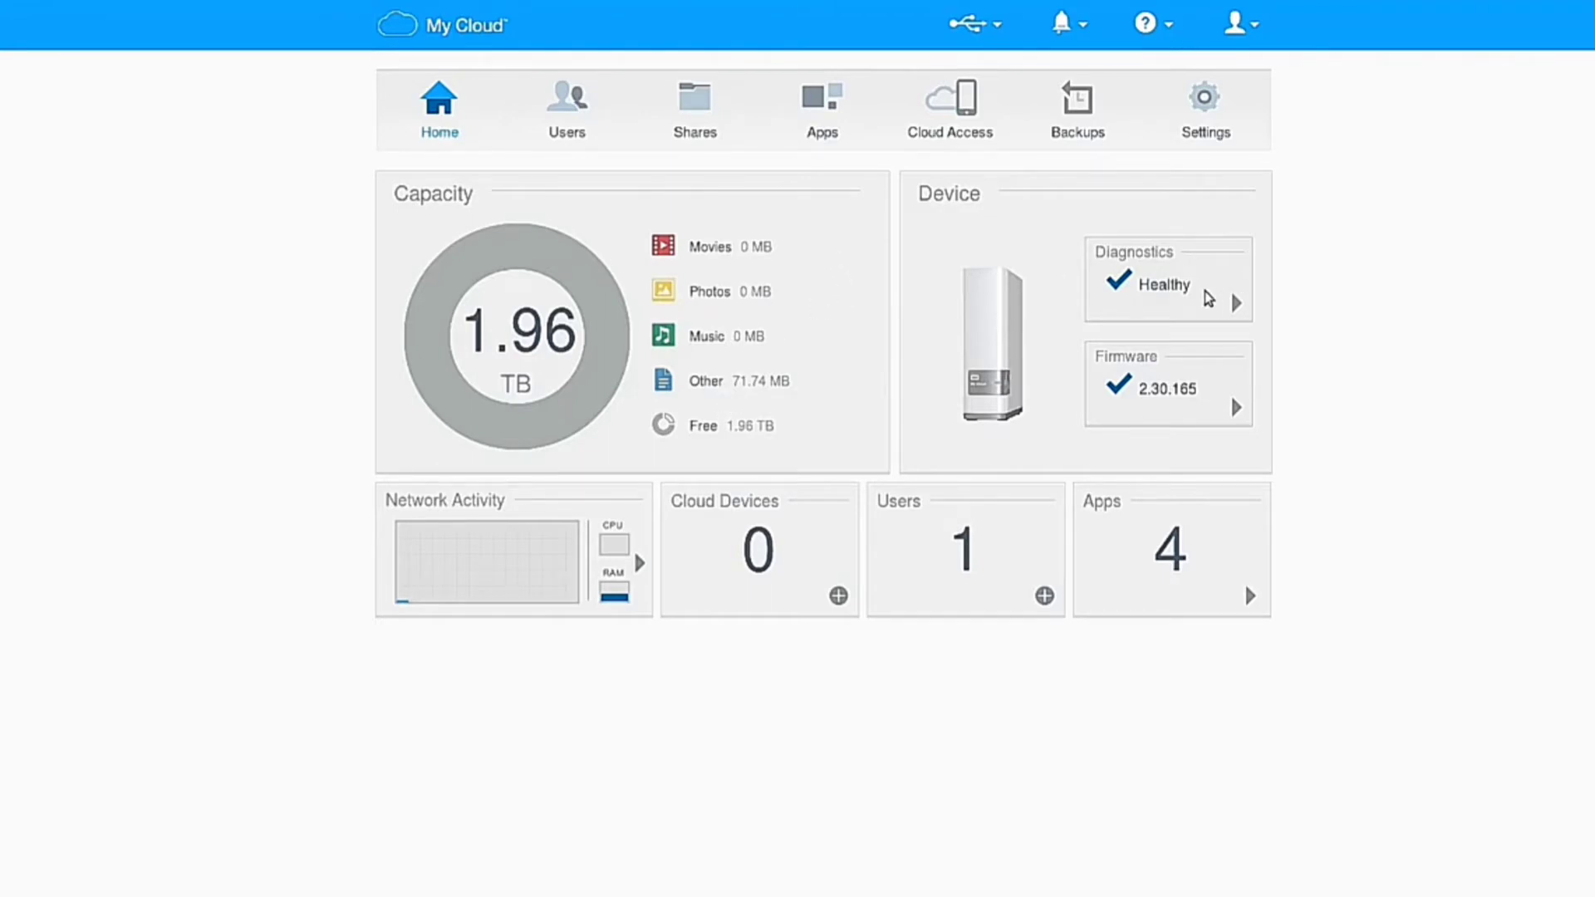
{"action": "left_click", "coordinate": [566, 104]}
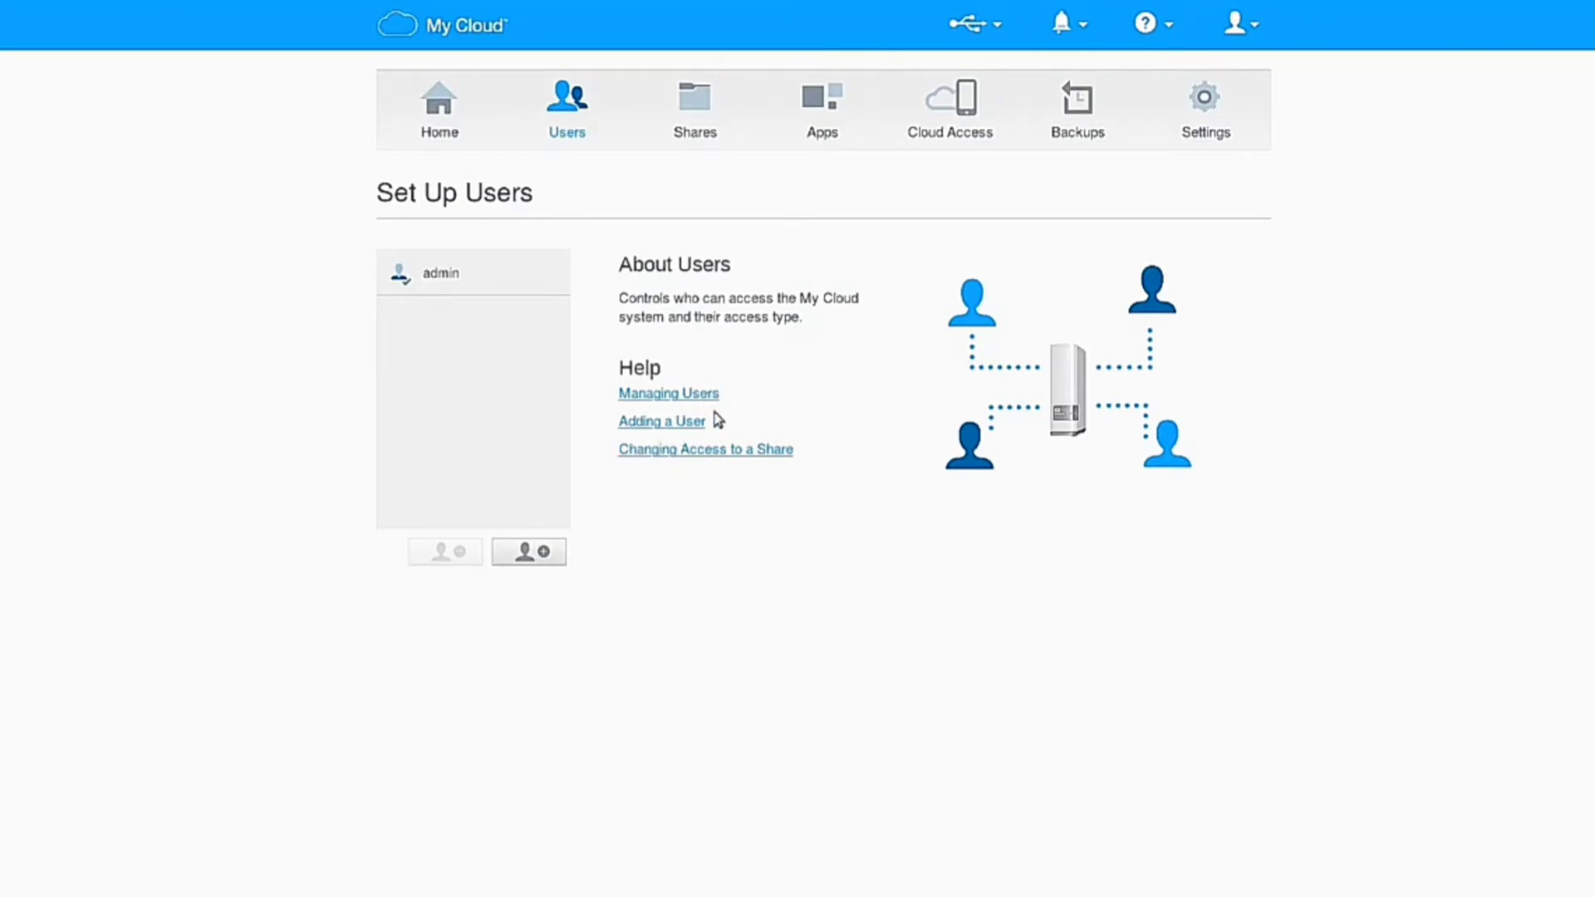
Browse Shares, the iTunes, HTTP Downloads and Safepoint Migration apps, Cloud Access and Backups
{"action": "left_click", "coordinate": [699, 125]}
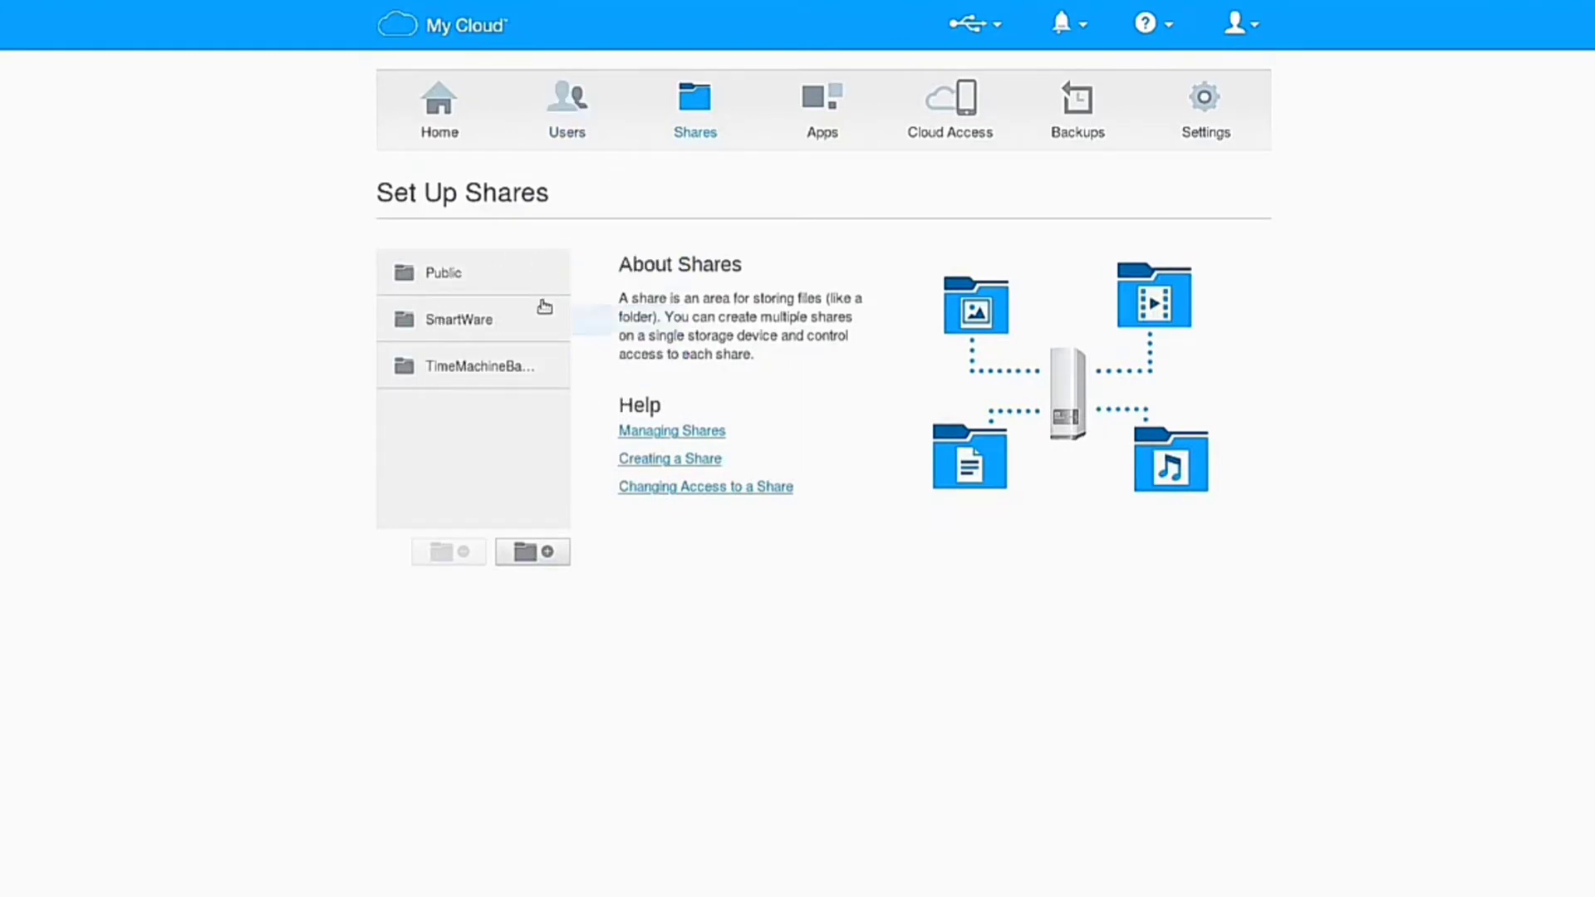
{"action": "left_click", "coordinate": [826, 106]}
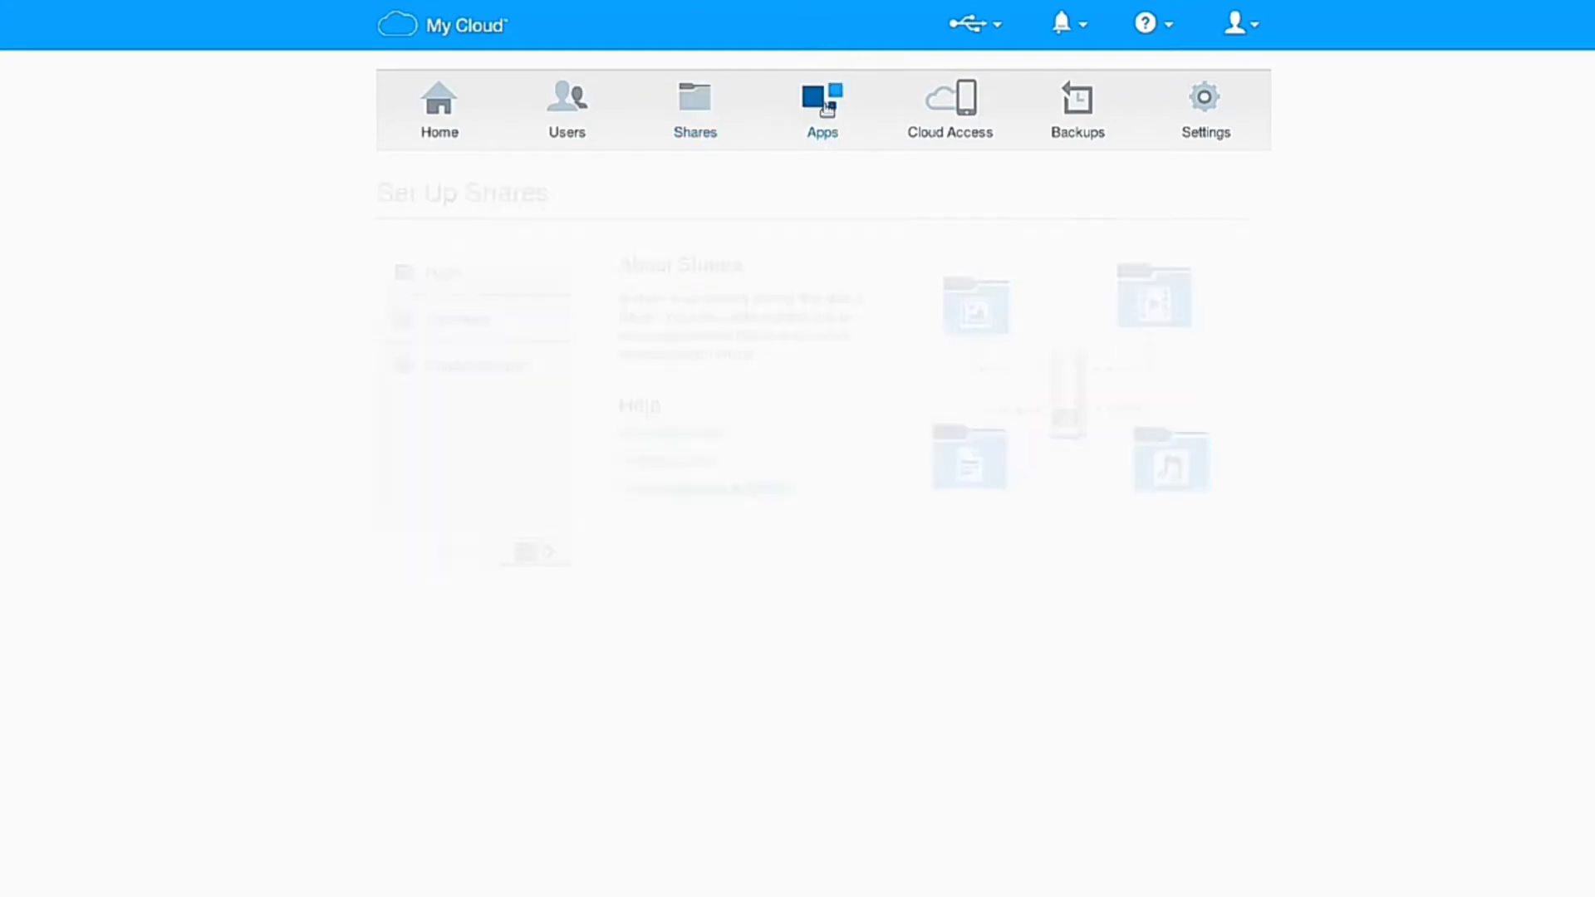
{"action": "left_click", "coordinate": [427, 331]}
{"action": "left_click", "coordinate": [428, 360]}
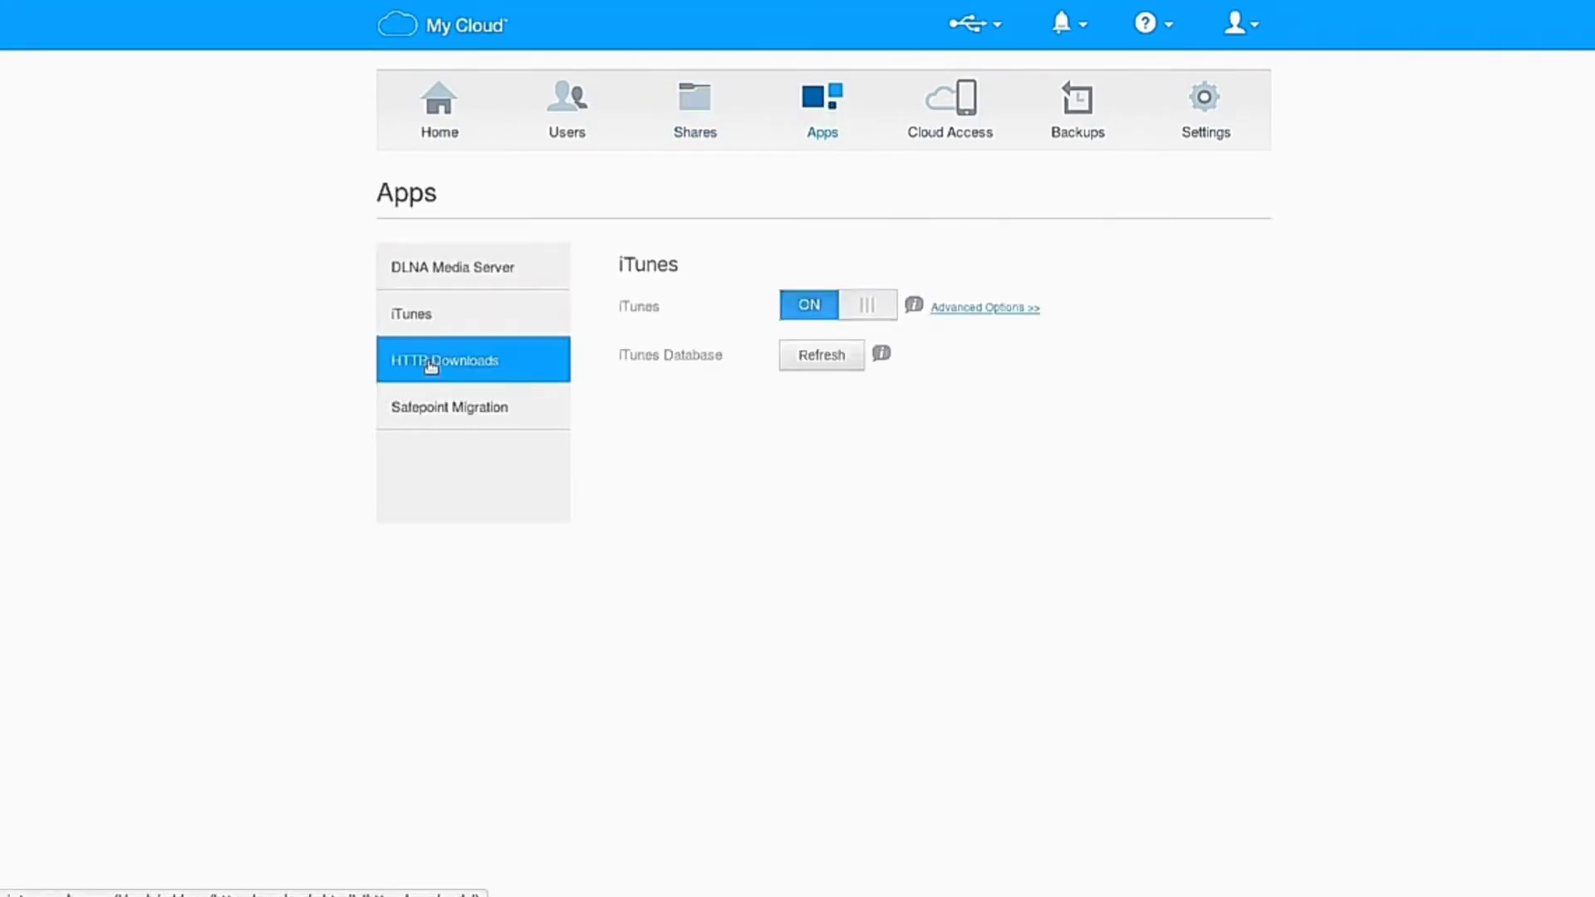
{"action": "left_click", "coordinate": [433, 408]}
{"action": "left_click", "coordinate": [951, 112]}
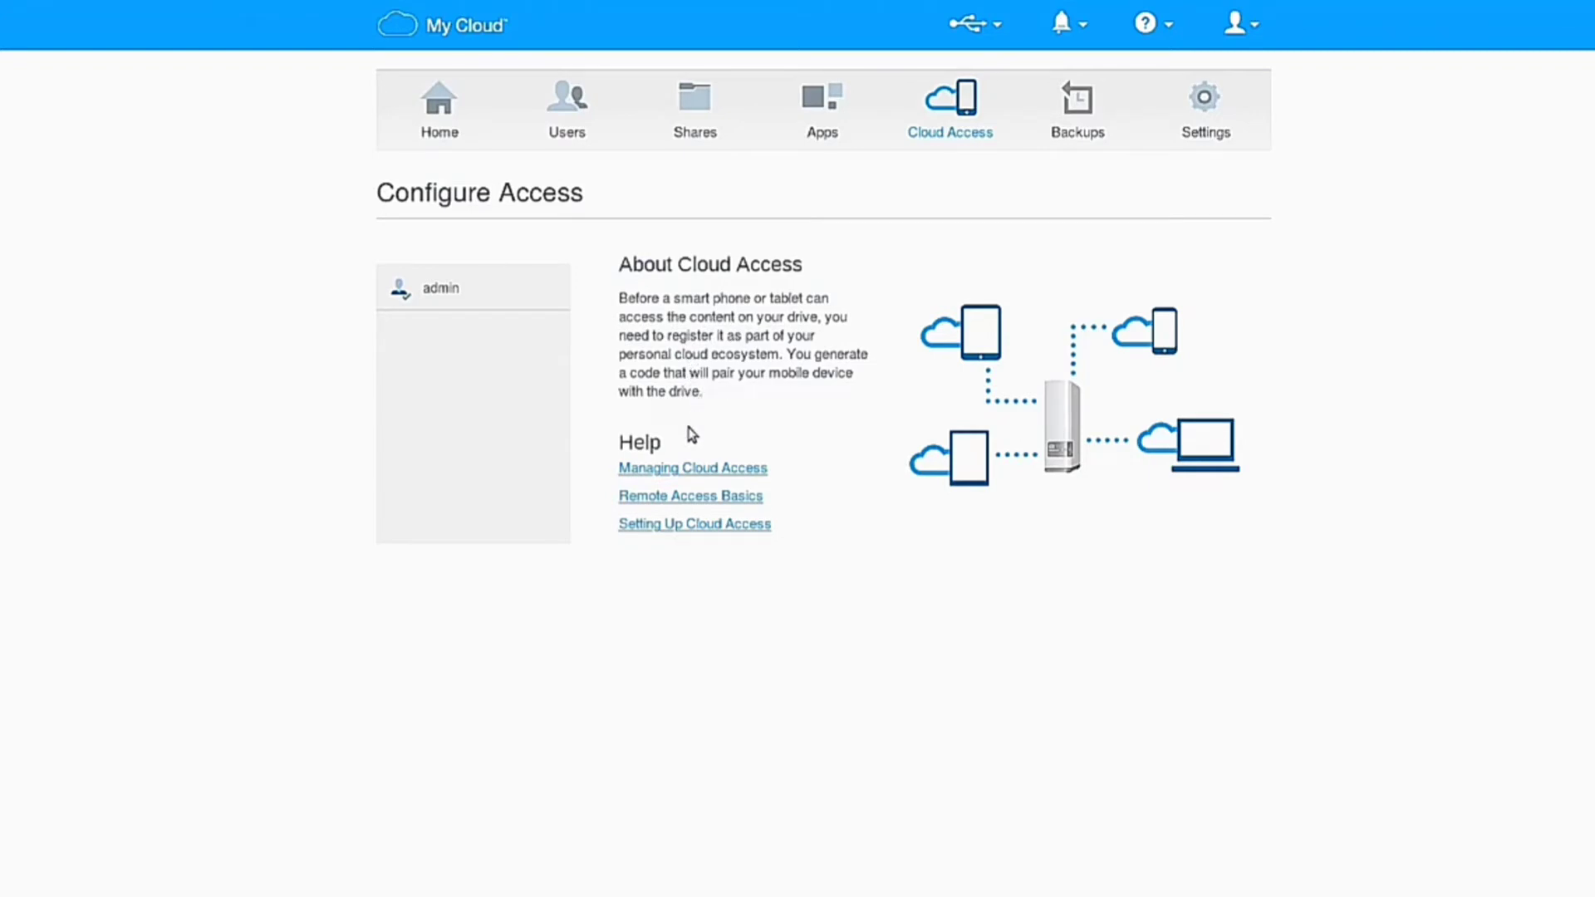
{"action": "left_click", "coordinate": [1053, 131]}
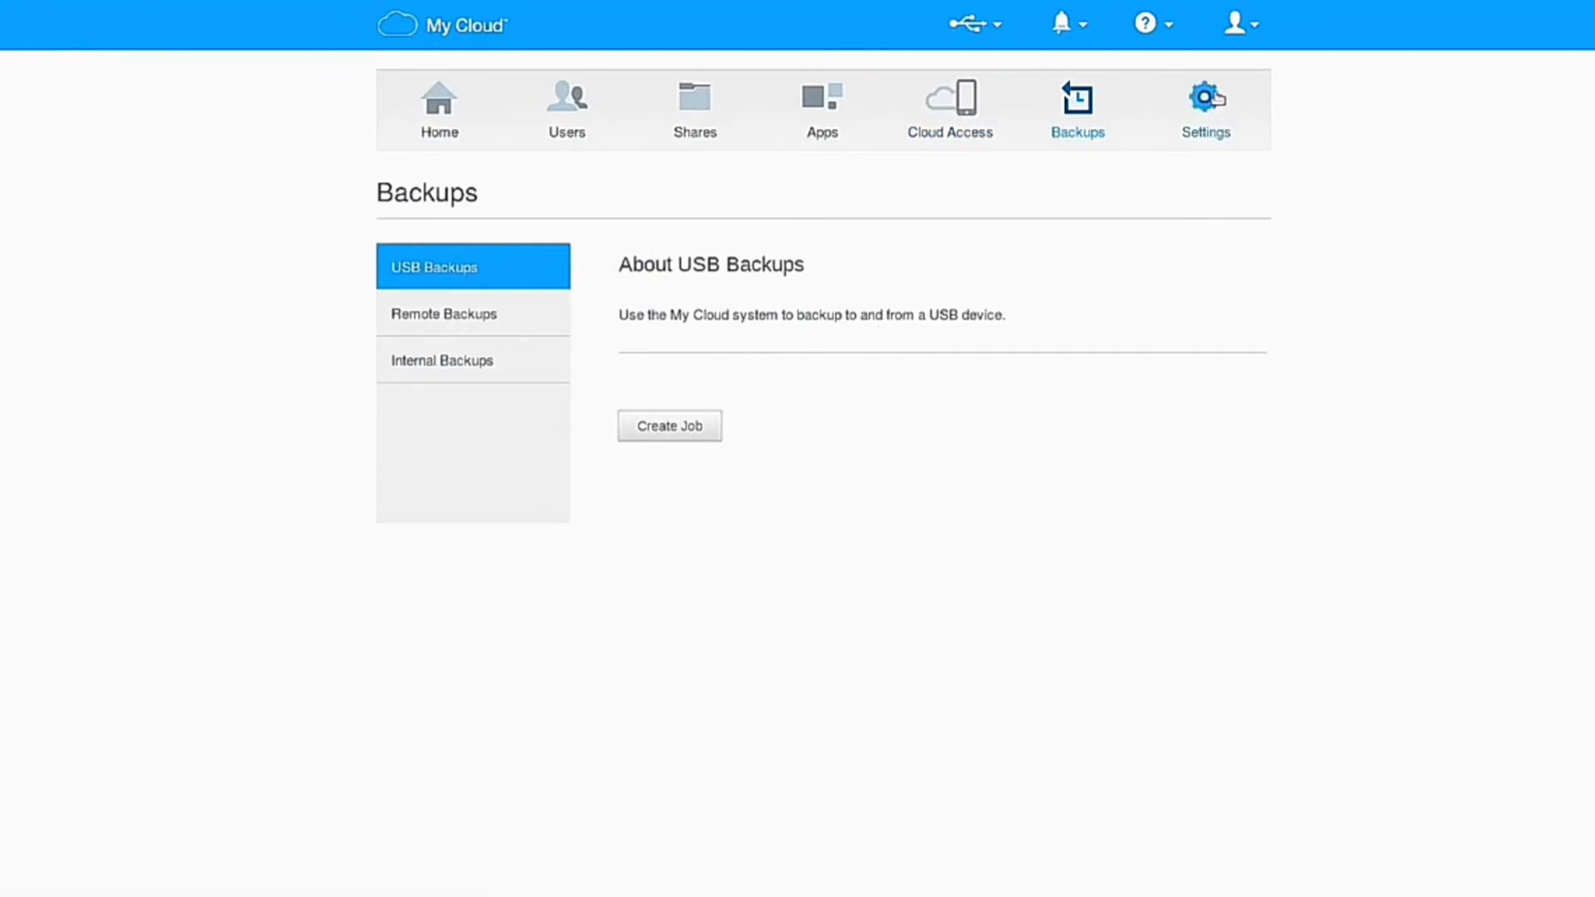
Check the USB, notifications, help and admin account menus, then go to Settings
{"action": "left_click", "coordinate": [995, 27]}
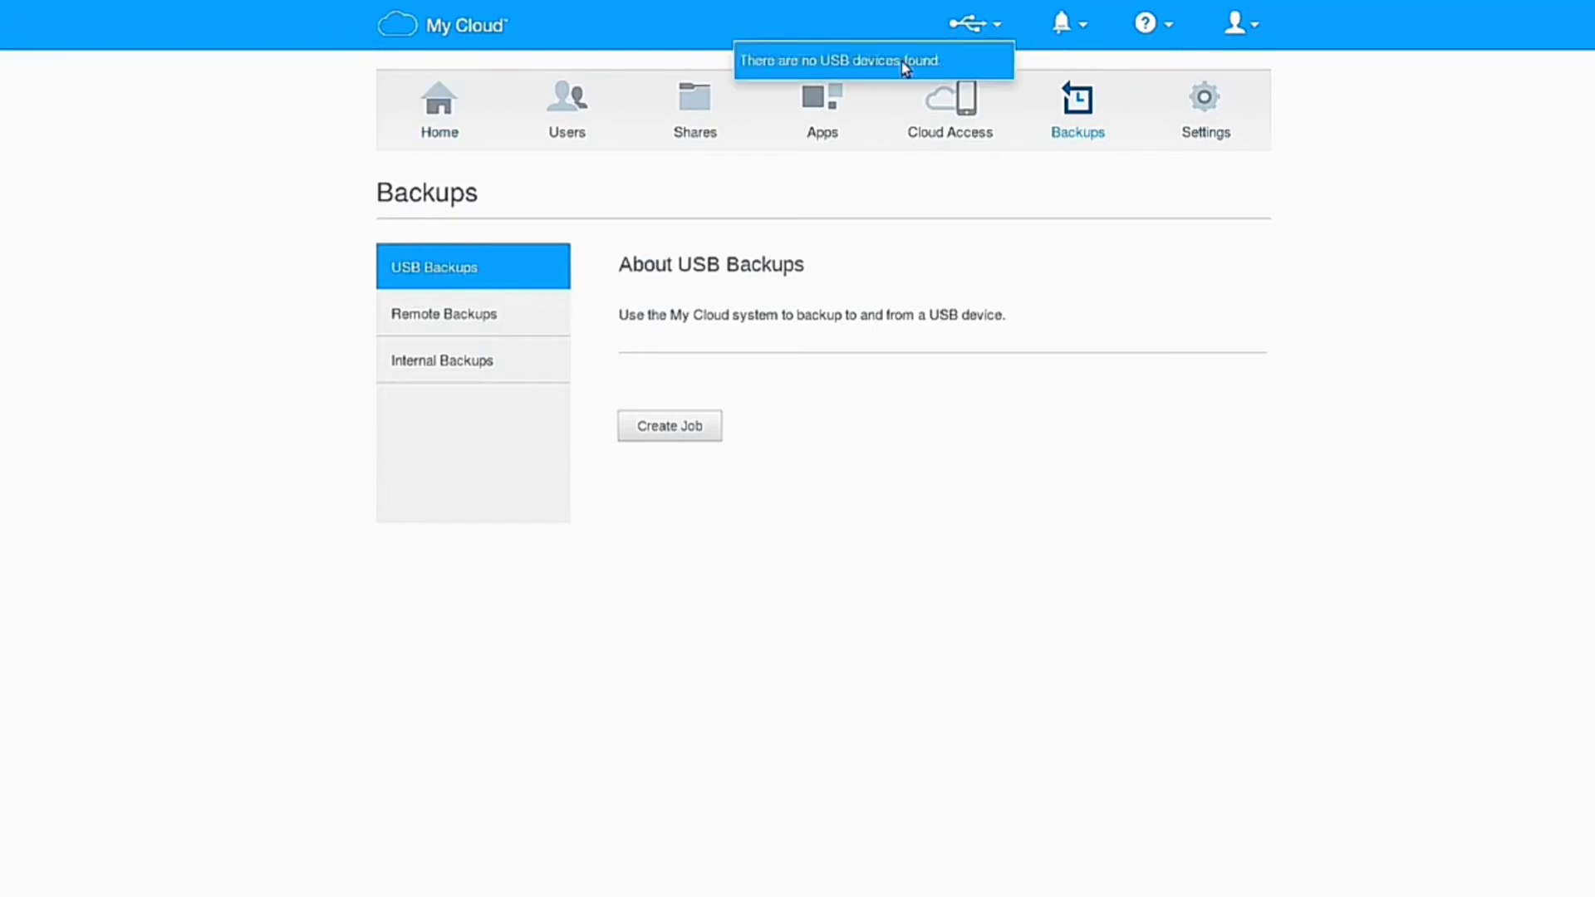
{"action": "left_click", "coordinate": [1082, 27]}
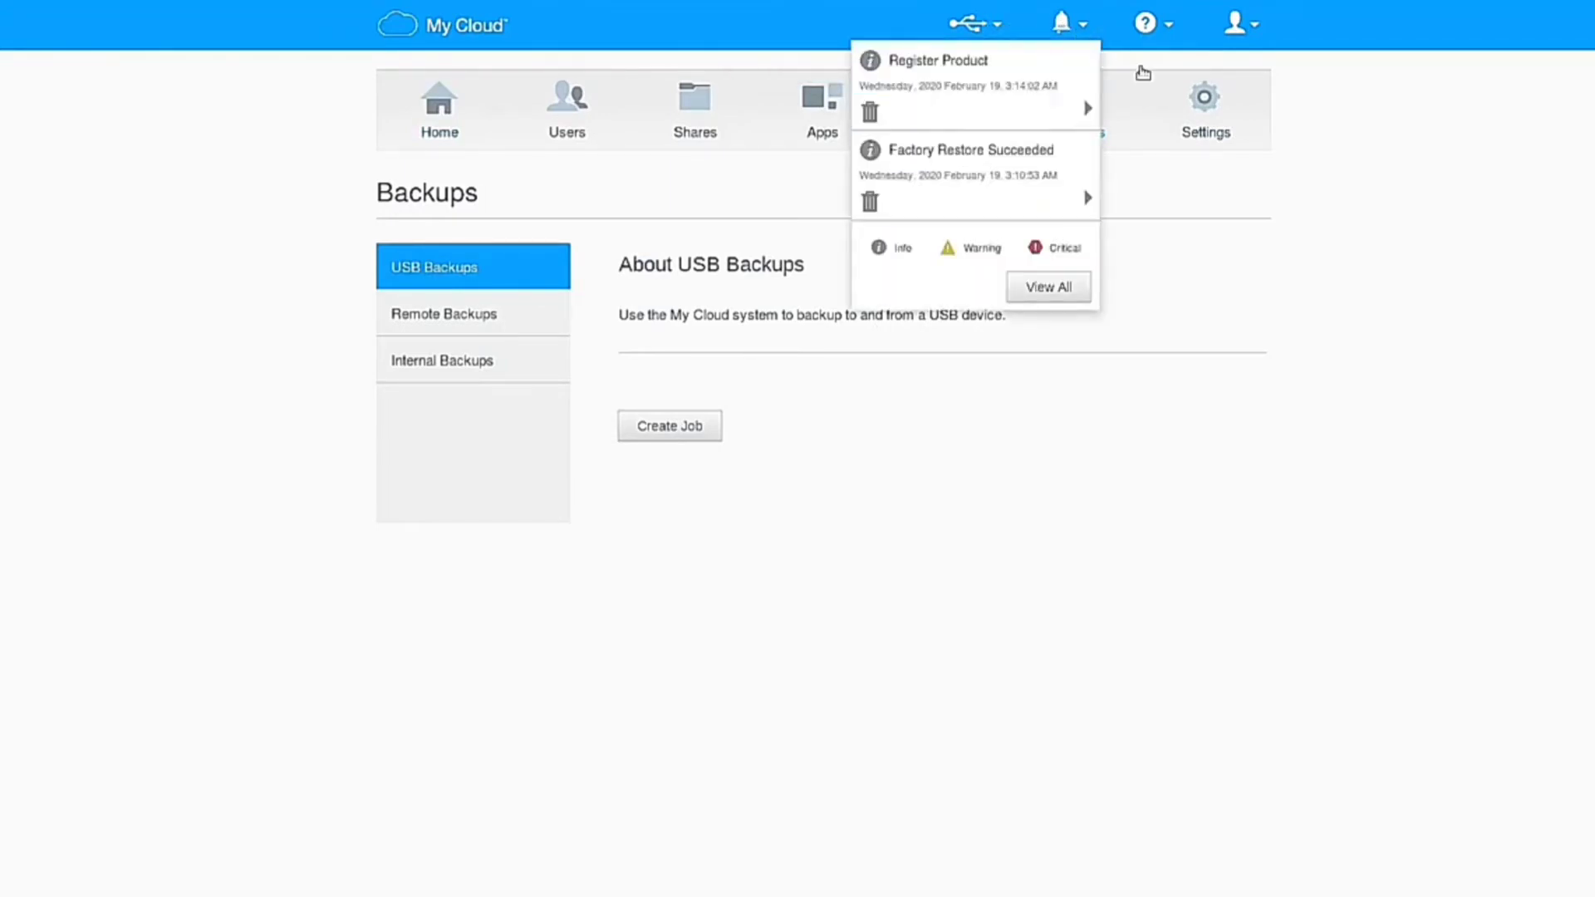
{"action": "left_click", "coordinate": [1171, 27]}
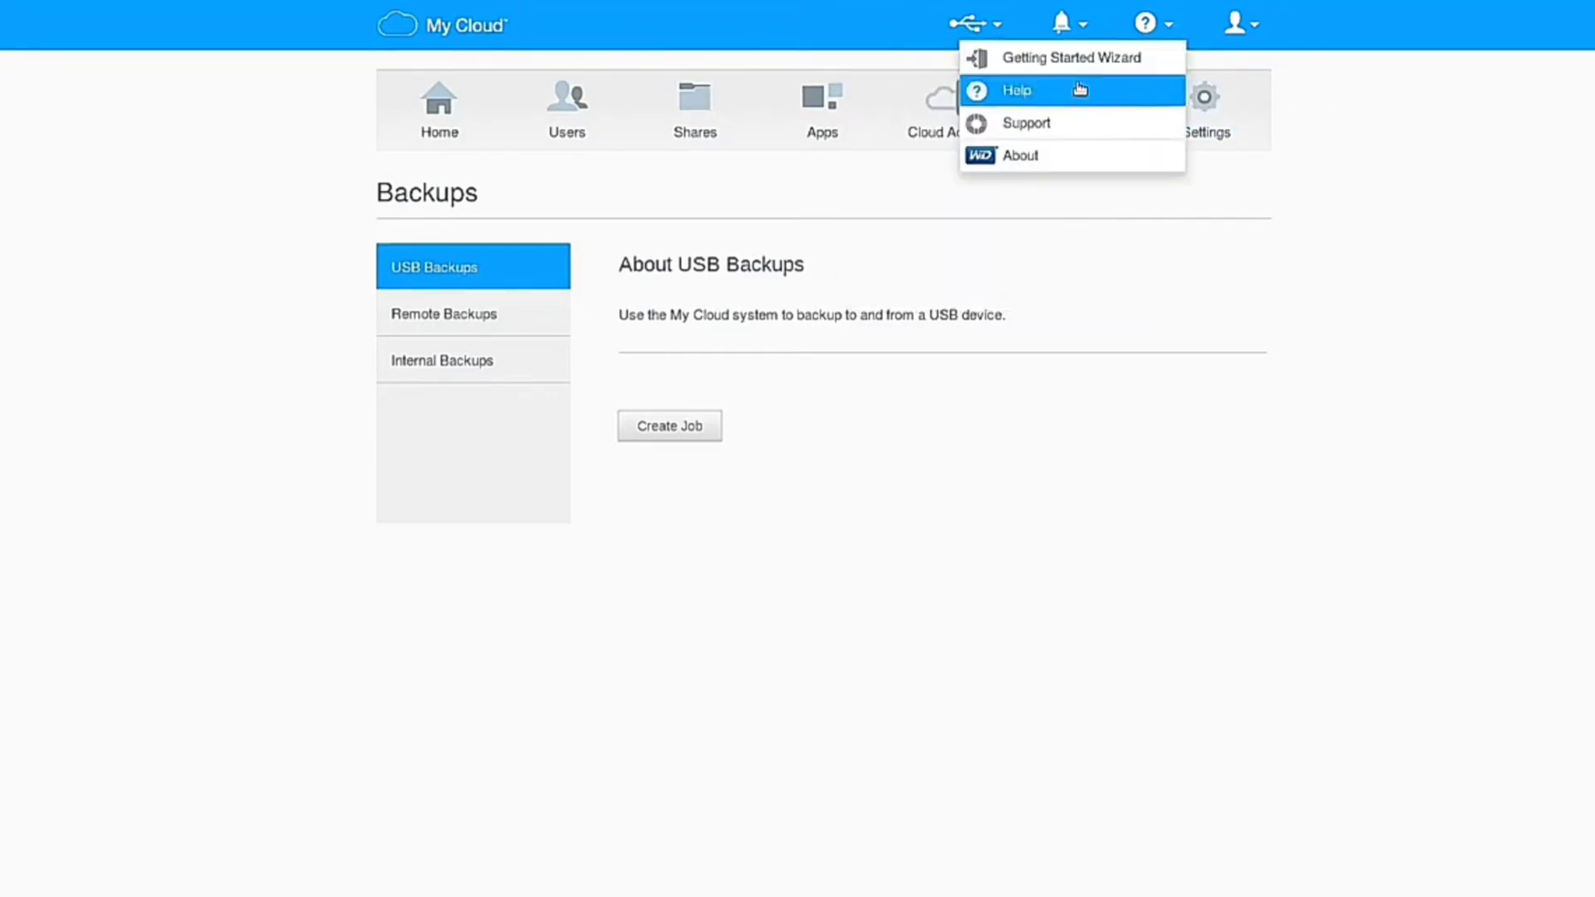
{"action": "left_click", "coordinate": [1357, 102]}
{"action": "left_click", "coordinate": [1237, 23]}
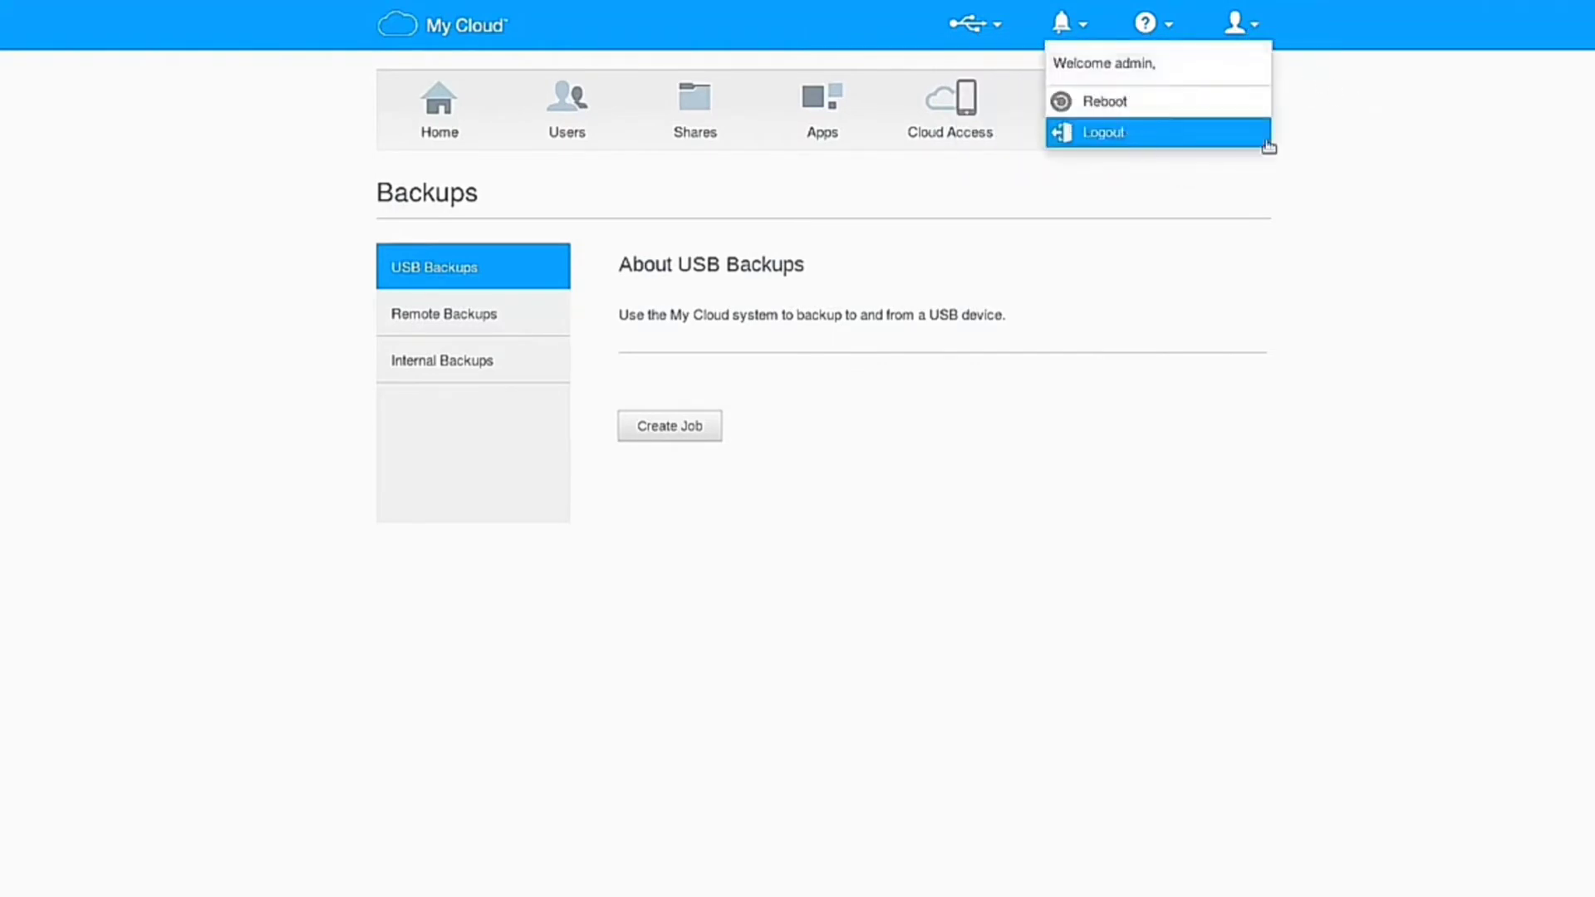
{"action": "left_click", "coordinate": [1327, 142]}
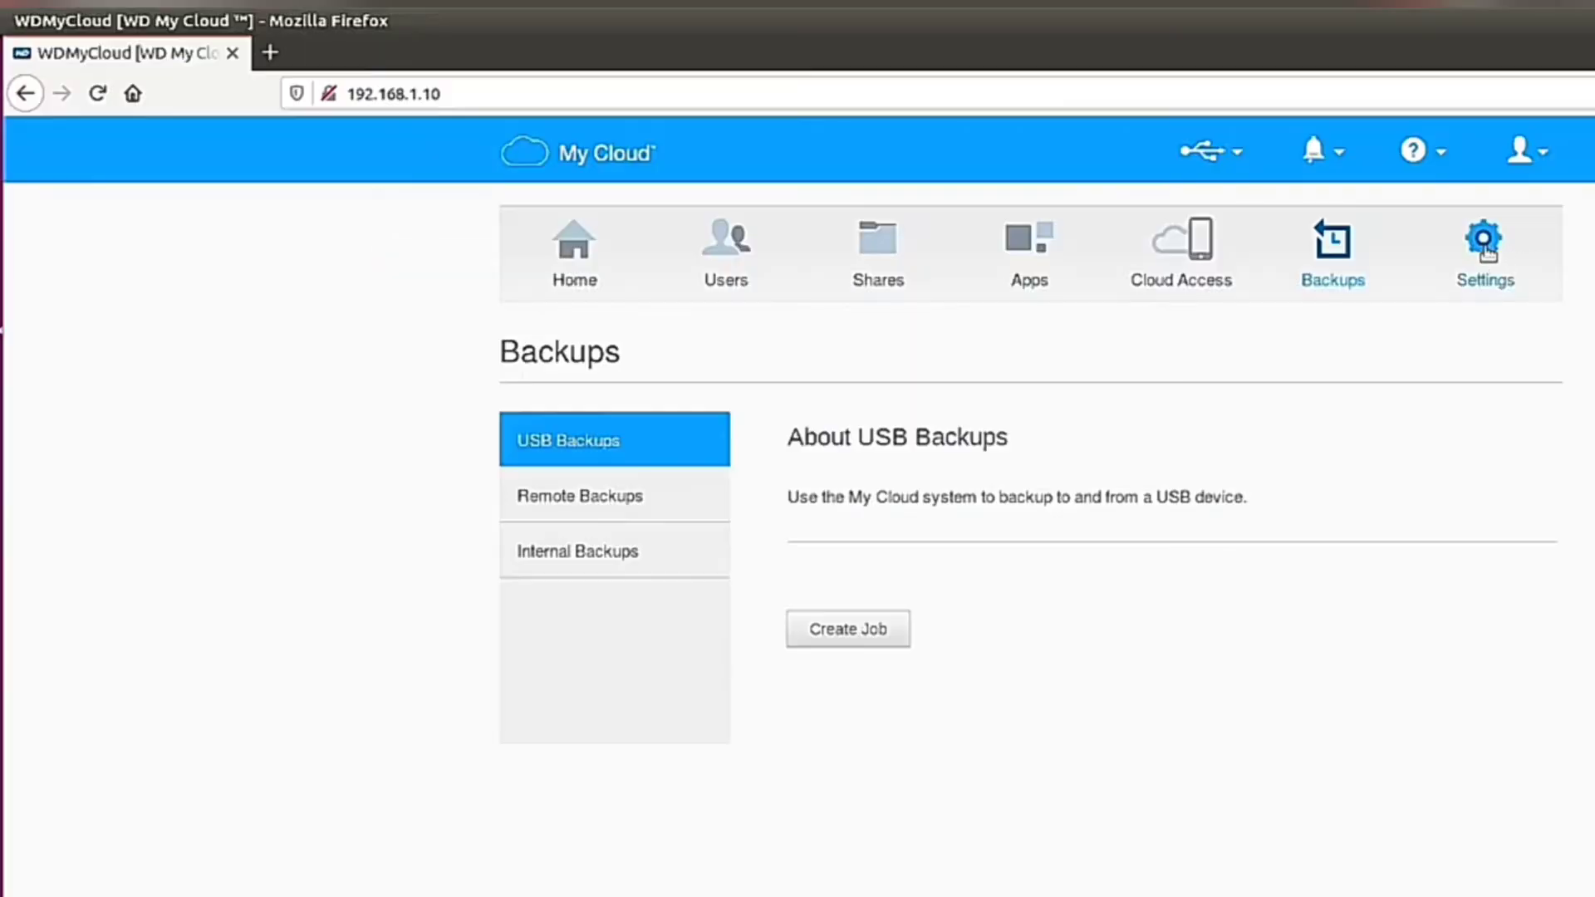
{"action": "left_click", "coordinate": [1205, 112]}
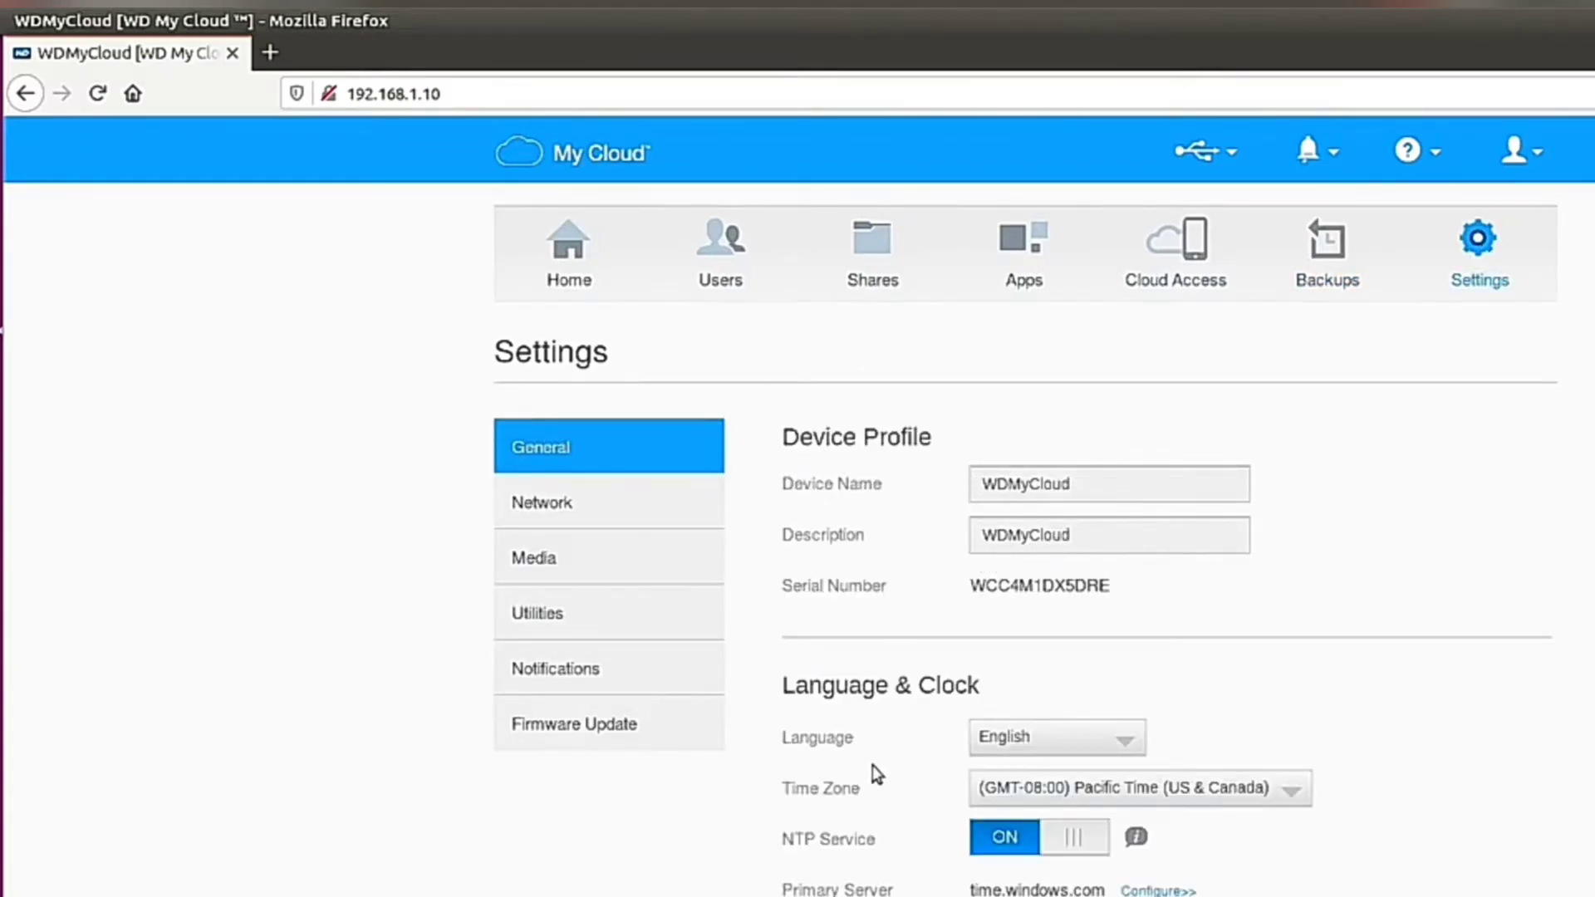
Set the date format to DD-MM-YYYY and view the Network settings, still on DHCP
{"action": "scroll", "coordinate": [900, 644], "scroll_direction": "down", "scroll_amount": 5}
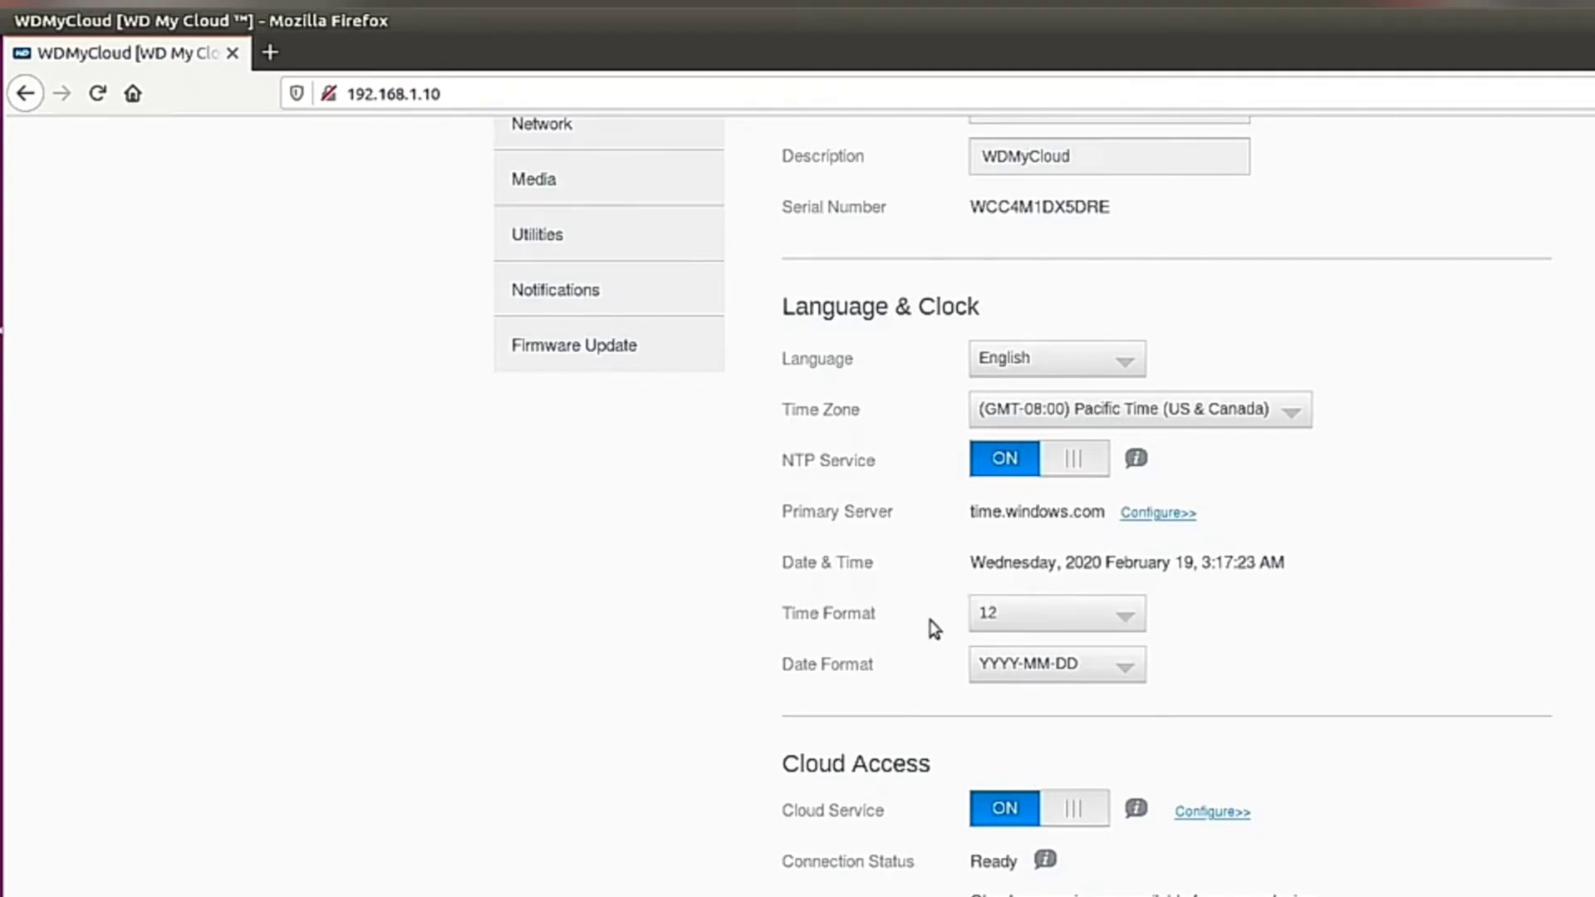
{"action": "left_click", "coordinate": [1118, 665]}
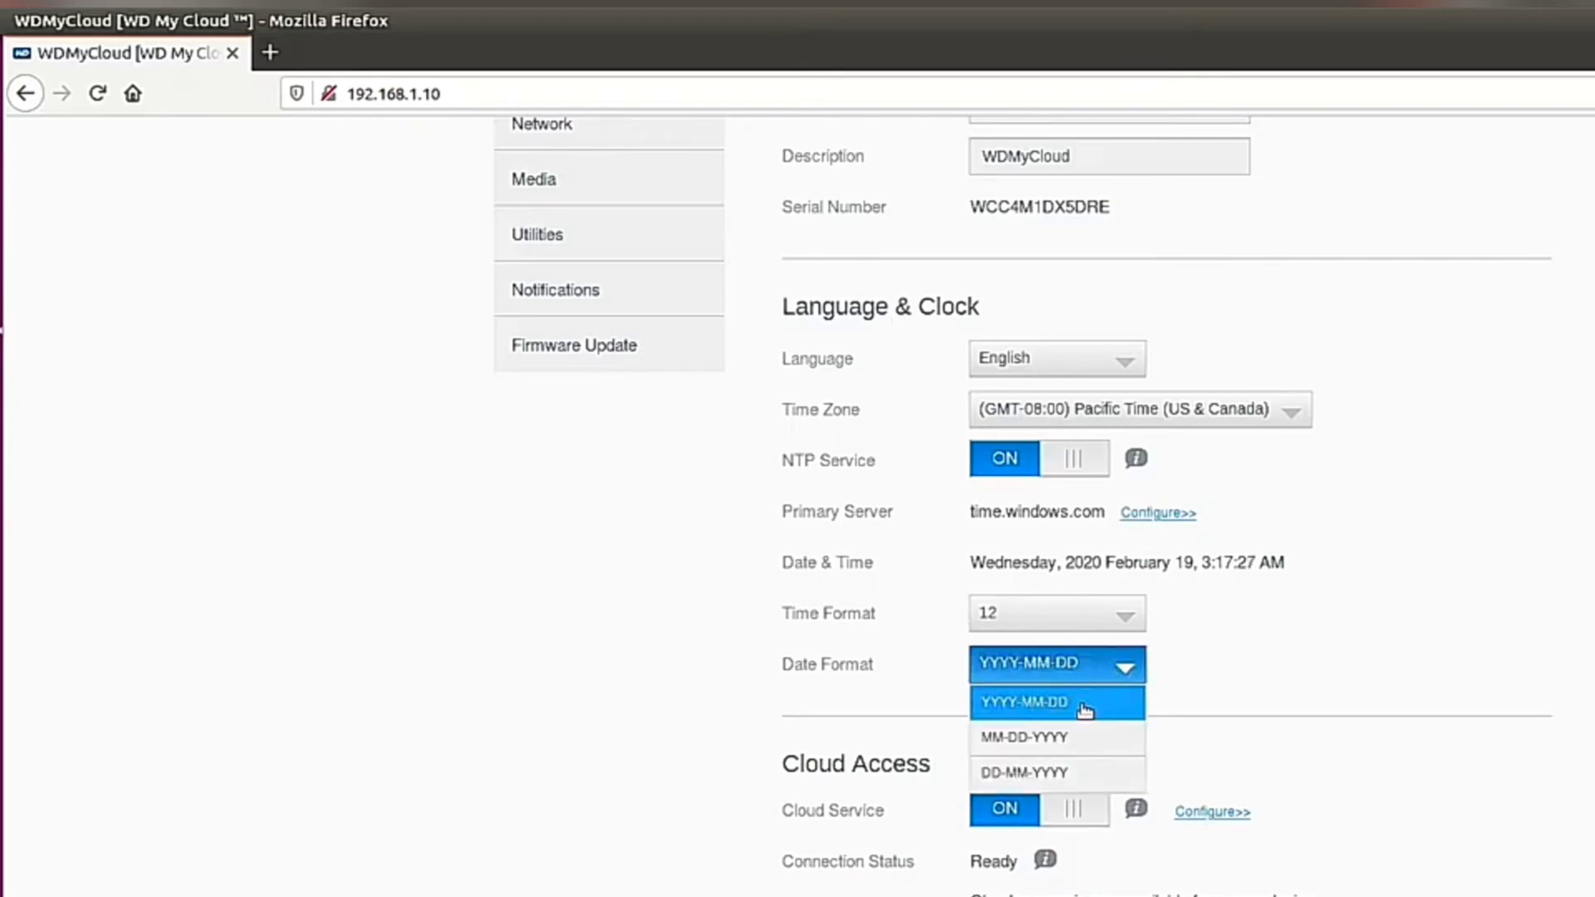
{"action": "left_click", "coordinate": [1068, 772]}
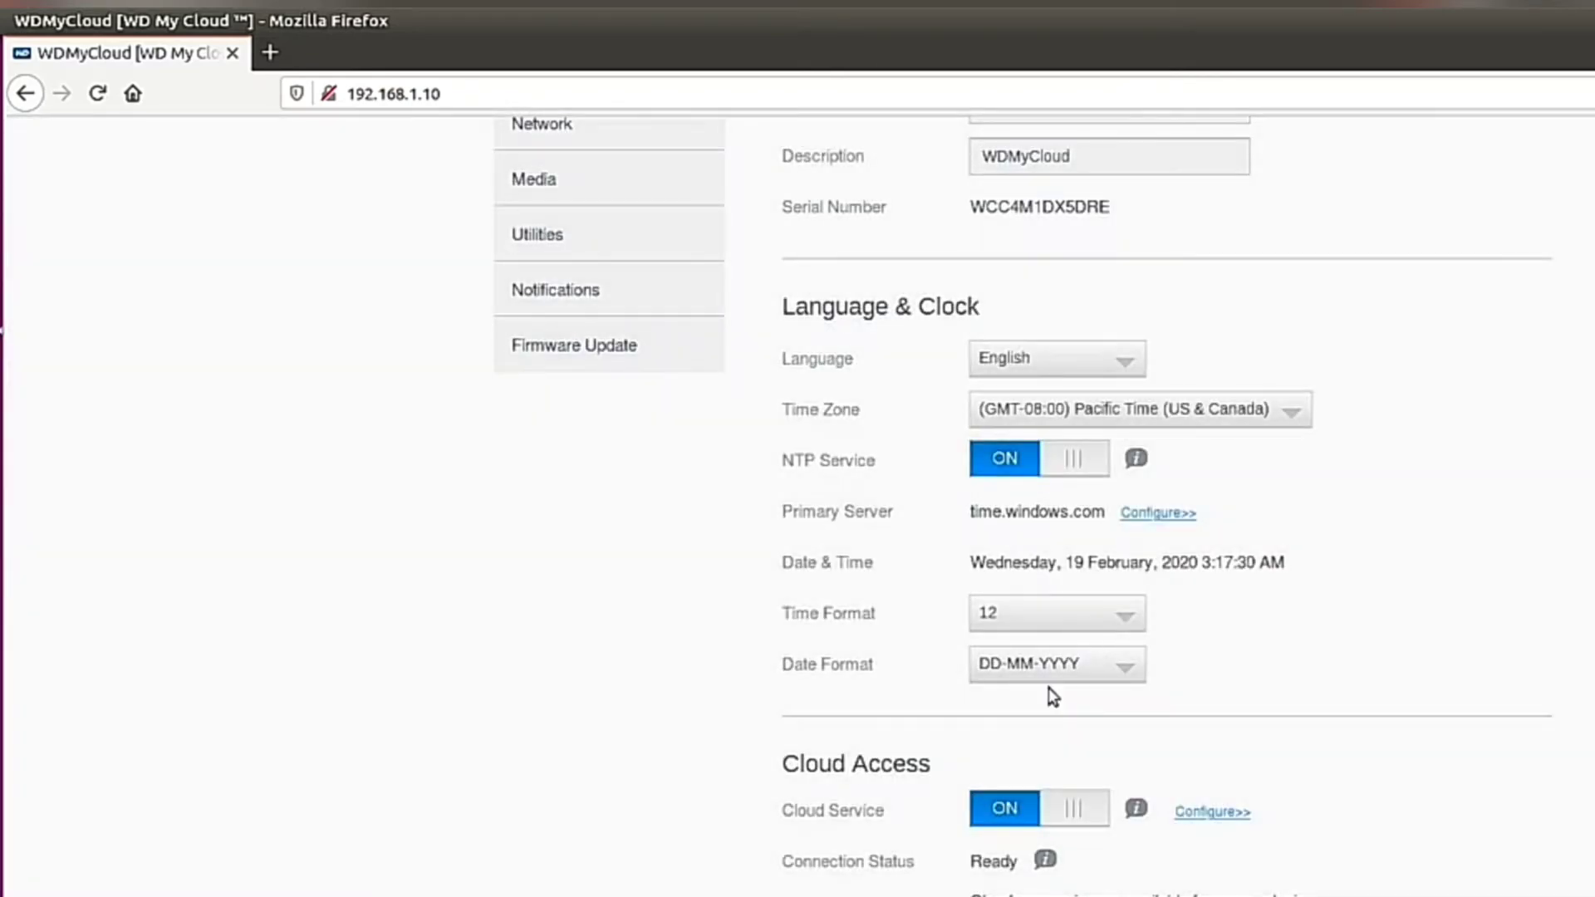
{"action": "left_click", "coordinate": [590, 502]}
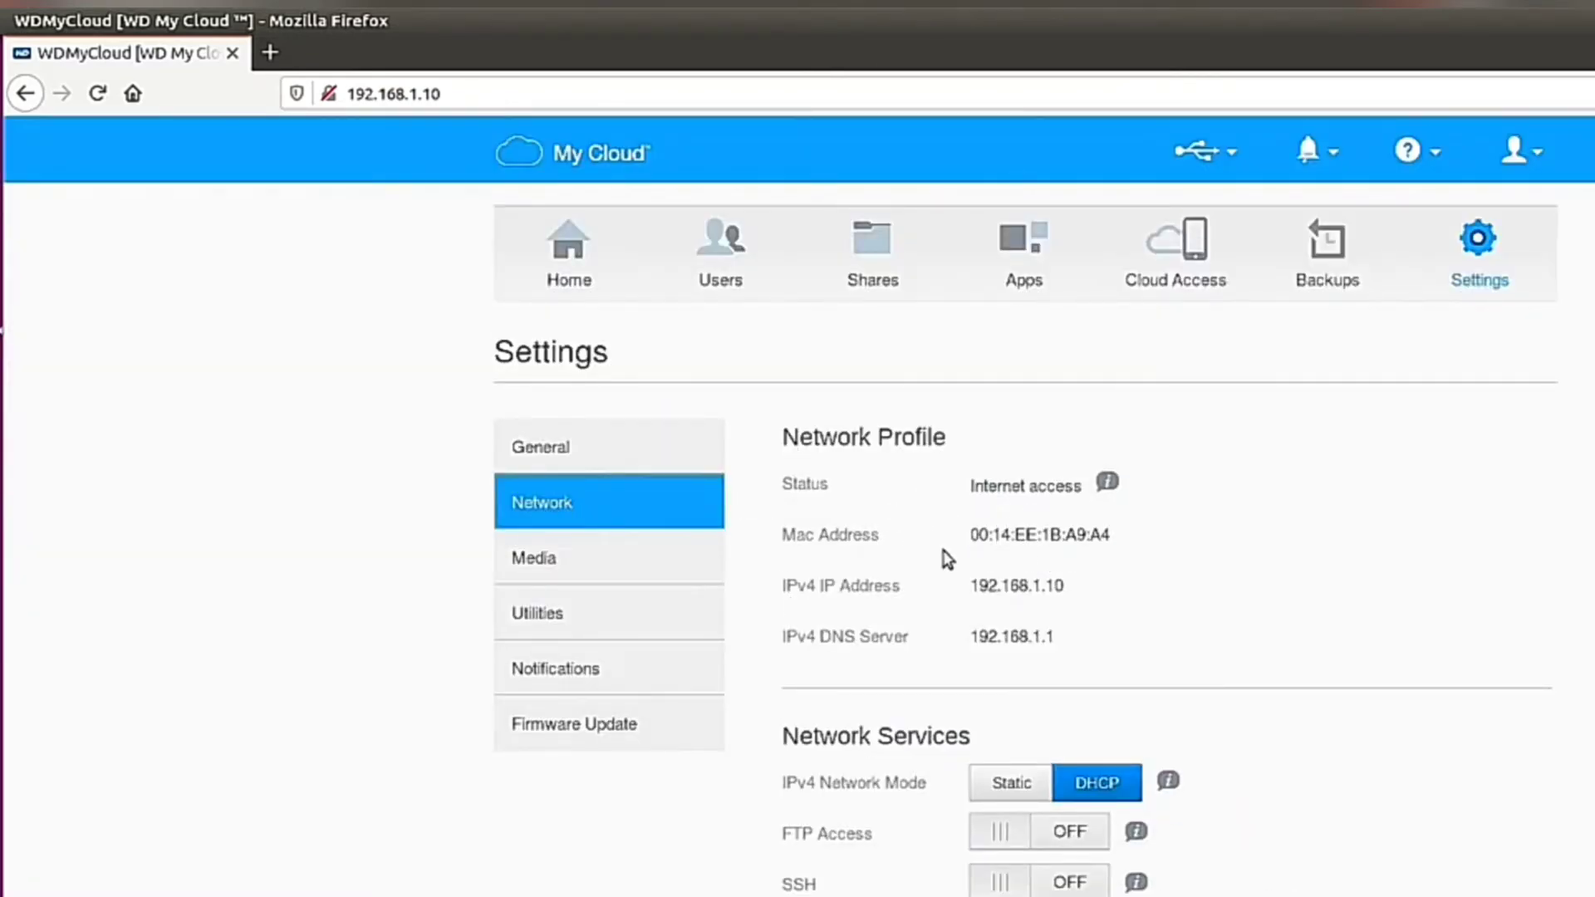
{"action": "scroll", "coordinate": [932, 565], "scroll_direction": "down", "scroll_amount": 3}
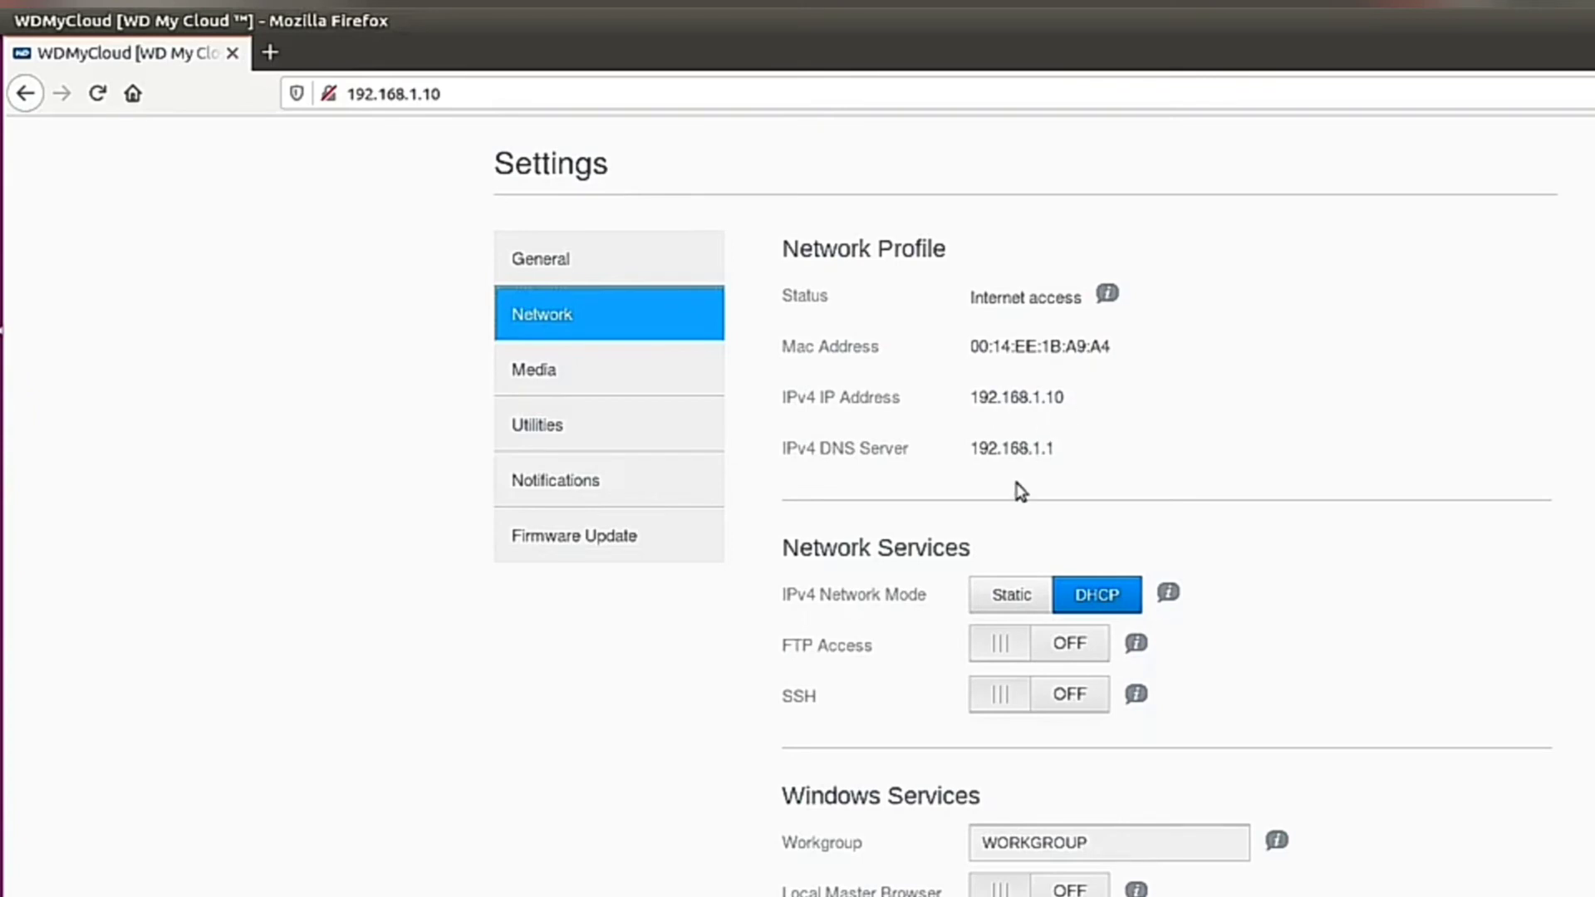
Switch IPv4 mode to Static and review the IP, subnet mask, gateway and DNS values
{"action": "left_click", "coordinate": [1010, 596]}
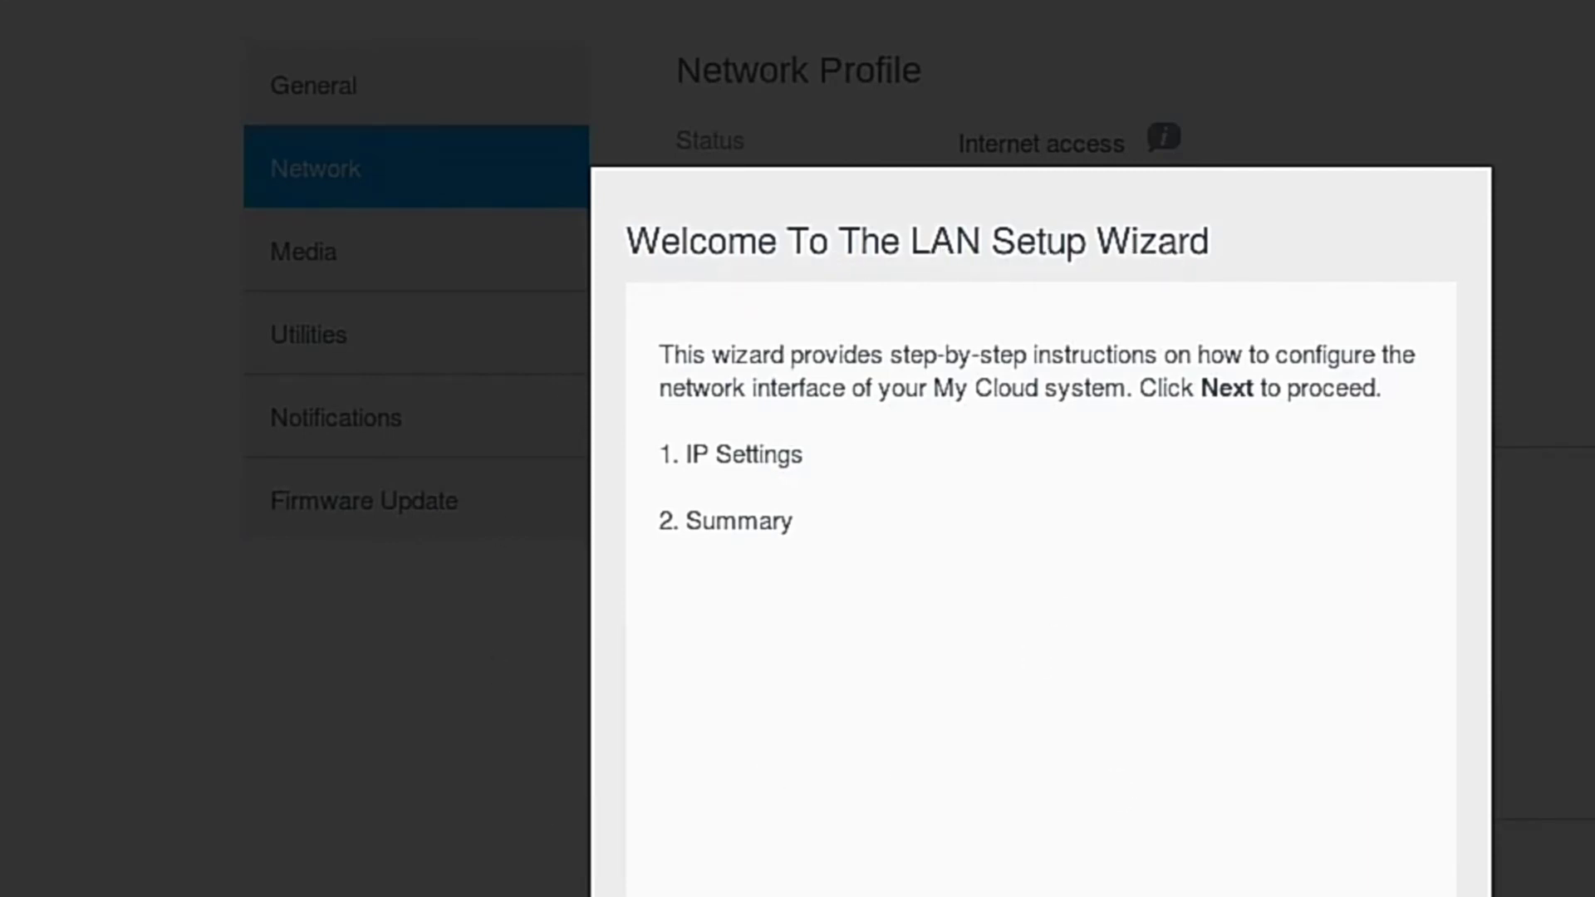
{"action": "key", "text": "Return"}
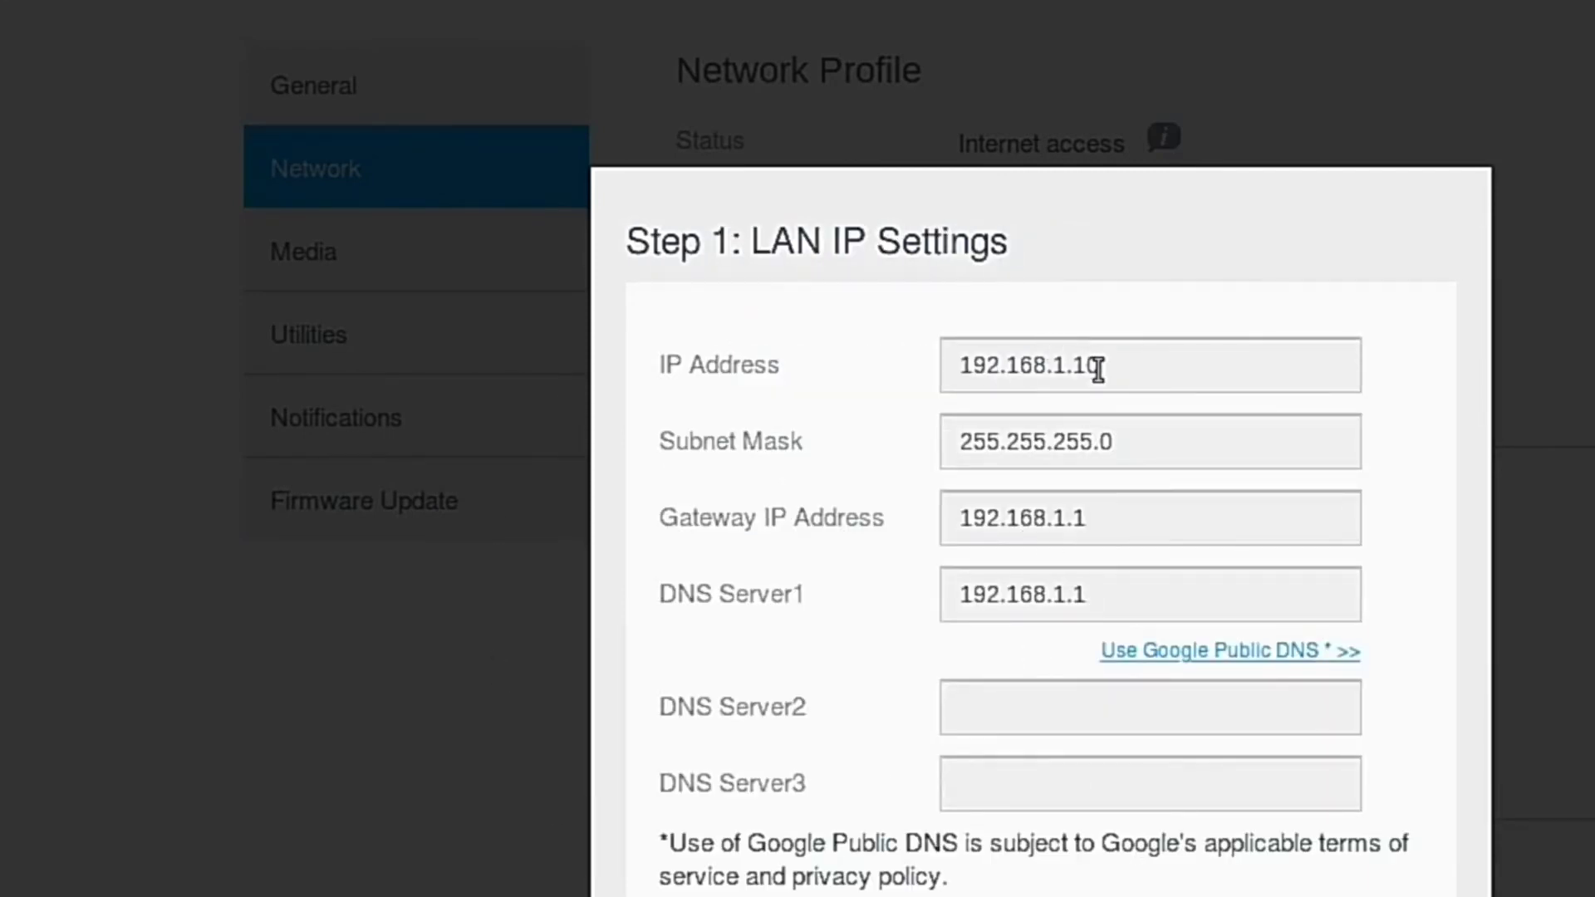
{"action": "left_click_drag", "start_coordinate": [1121, 367], "coordinate": [930, 367]}
{"action": "left_click_drag", "start_coordinate": [1163, 439], "coordinate": [960, 439]}
{"action": "left_click_drag", "start_coordinate": [1139, 523], "coordinate": [965, 520]}
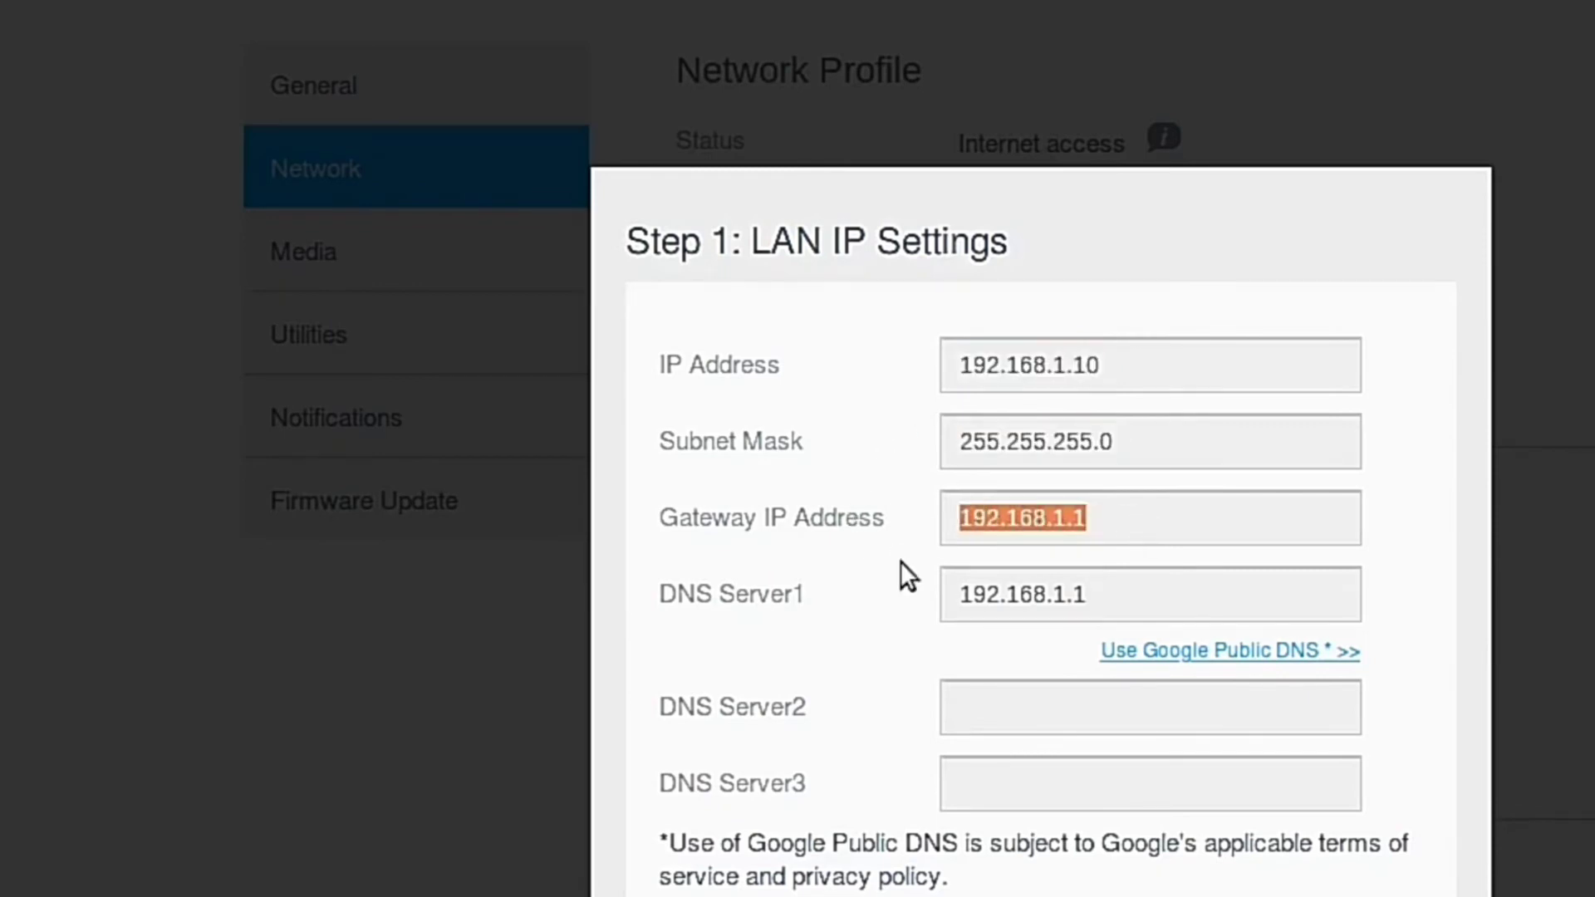
{"action": "left_click_drag", "start_coordinate": [1103, 594], "coordinate": [902, 586]}
{"action": "left_click", "coordinate": [1211, 562]}
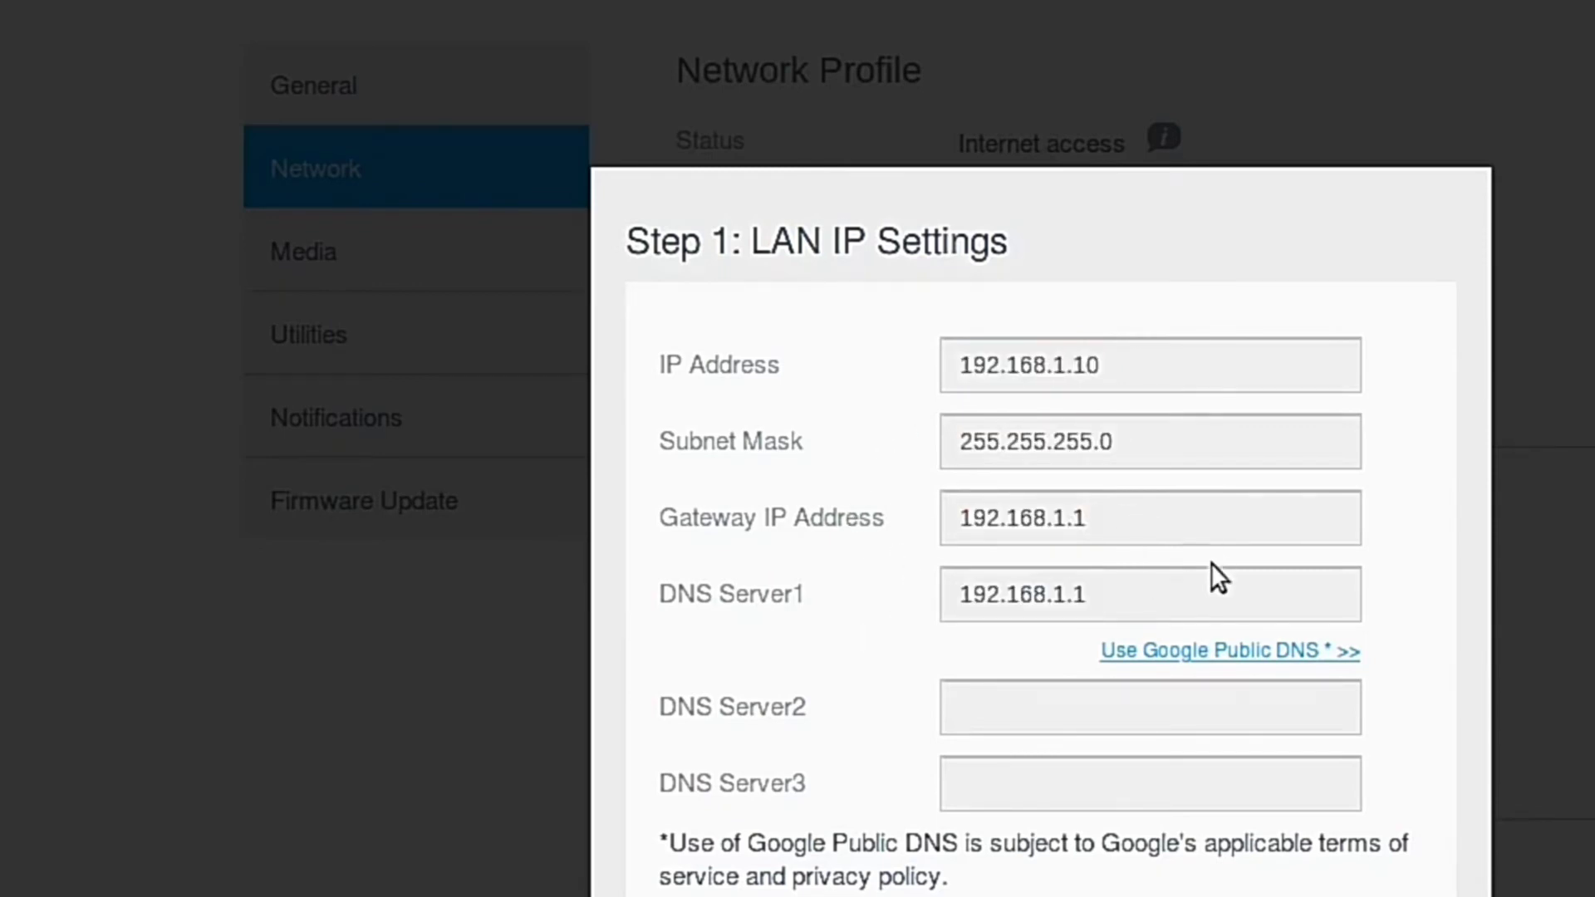
Change the IP address to 192.168.1.50, then apply and save the static settings
{"action": "left_click", "coordinate": [1155, 375]}
{"action": "key", "text": "BackSpace"}
{"action": "key", "text": "BackSpace"}
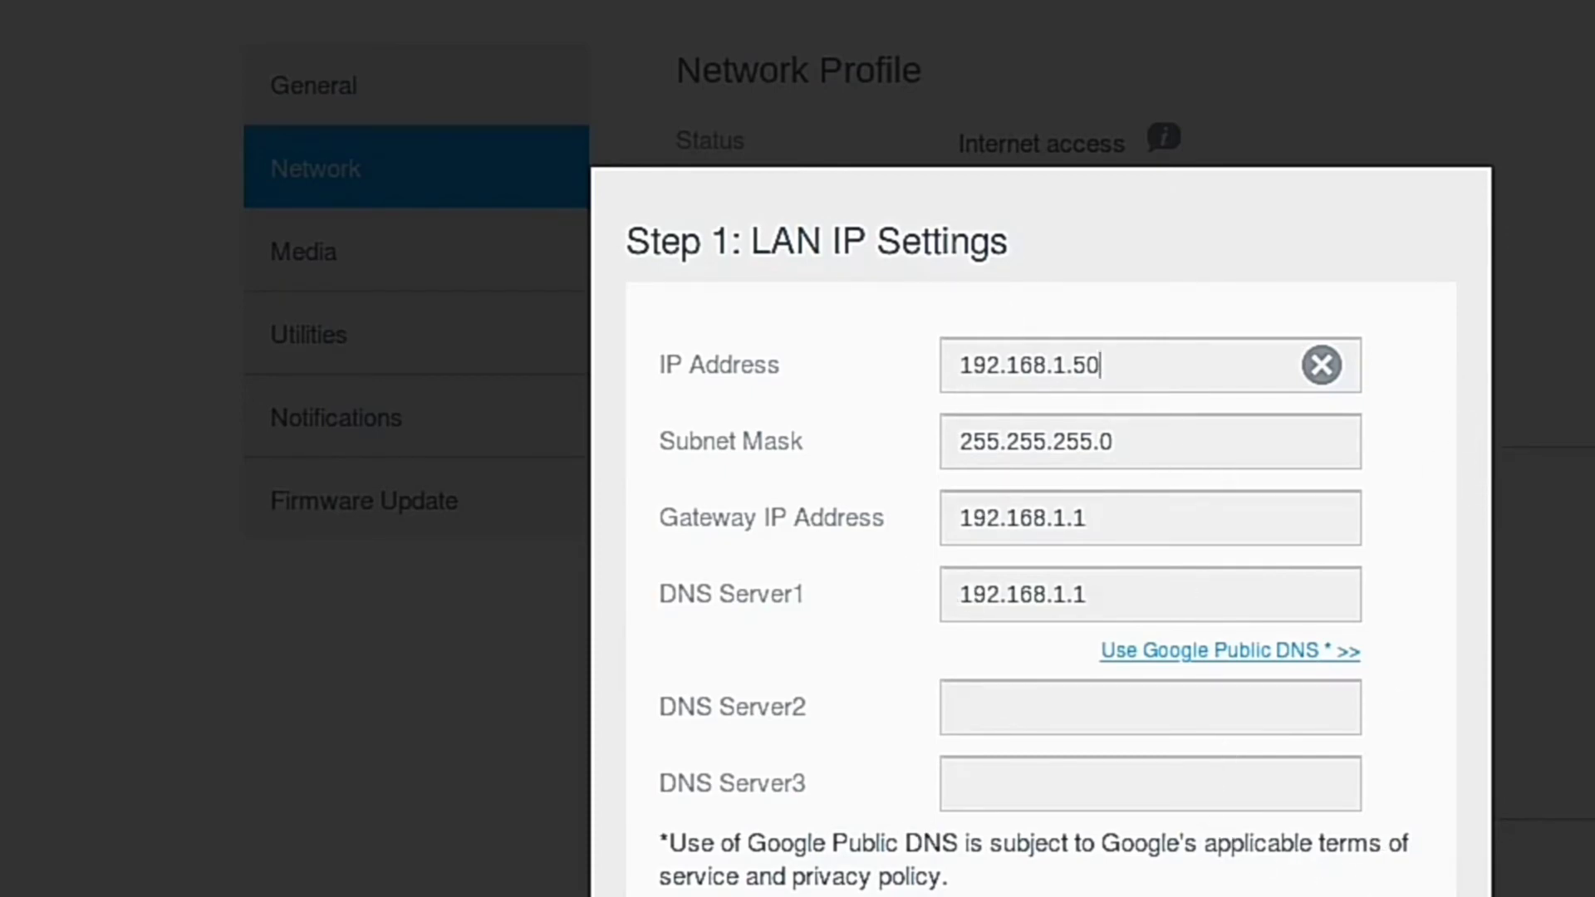
{"action": "key", "text": "Return"}
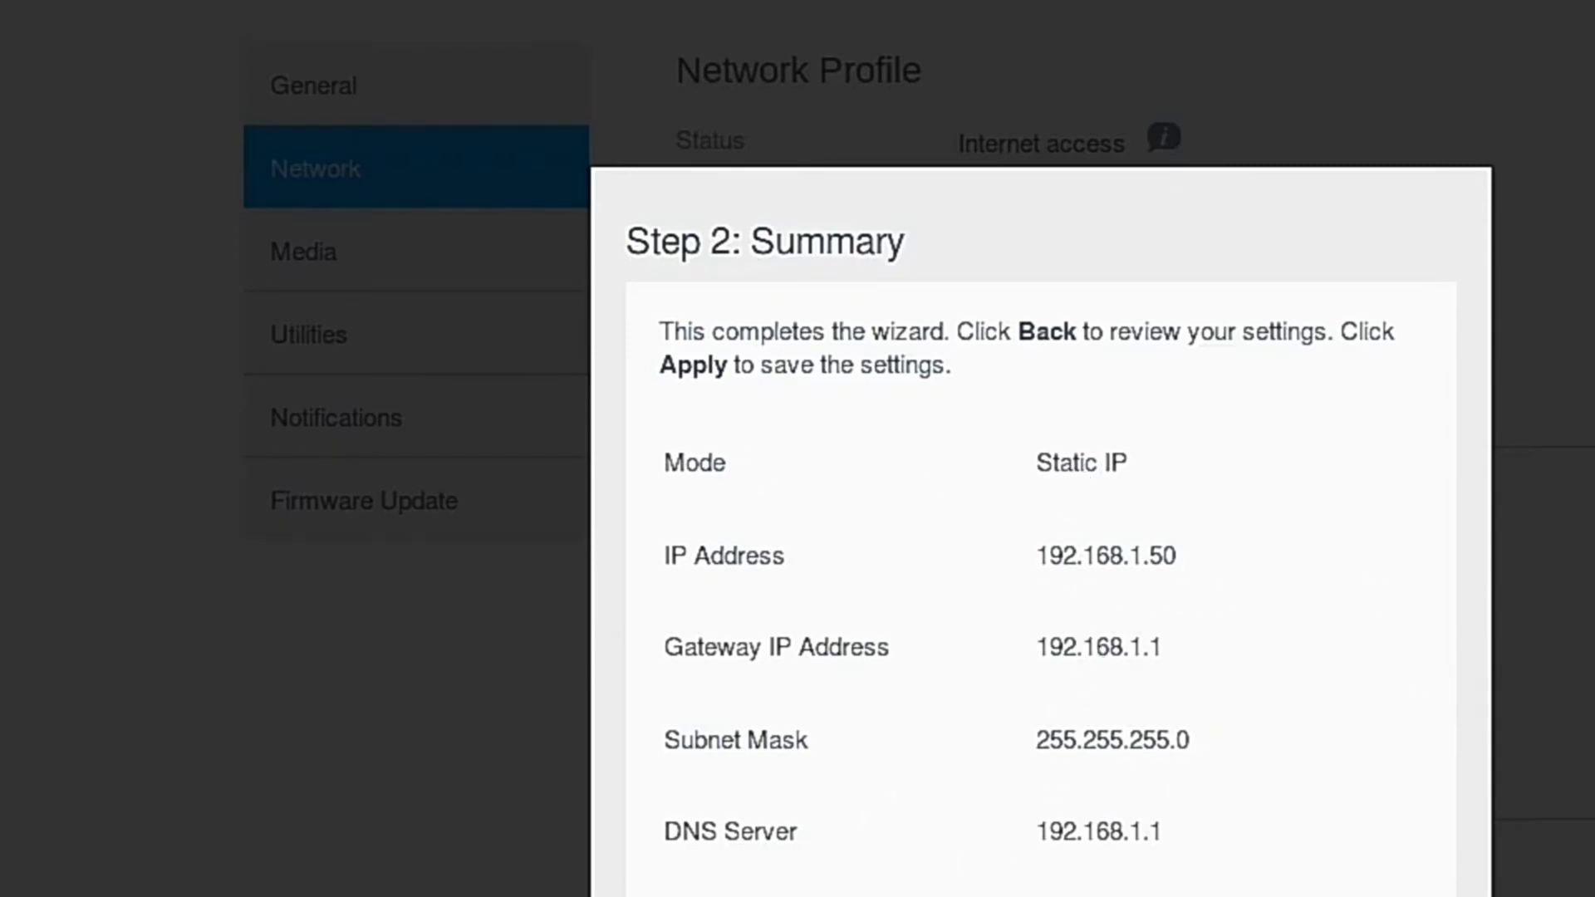
{"action": "key", "text": "Return"}
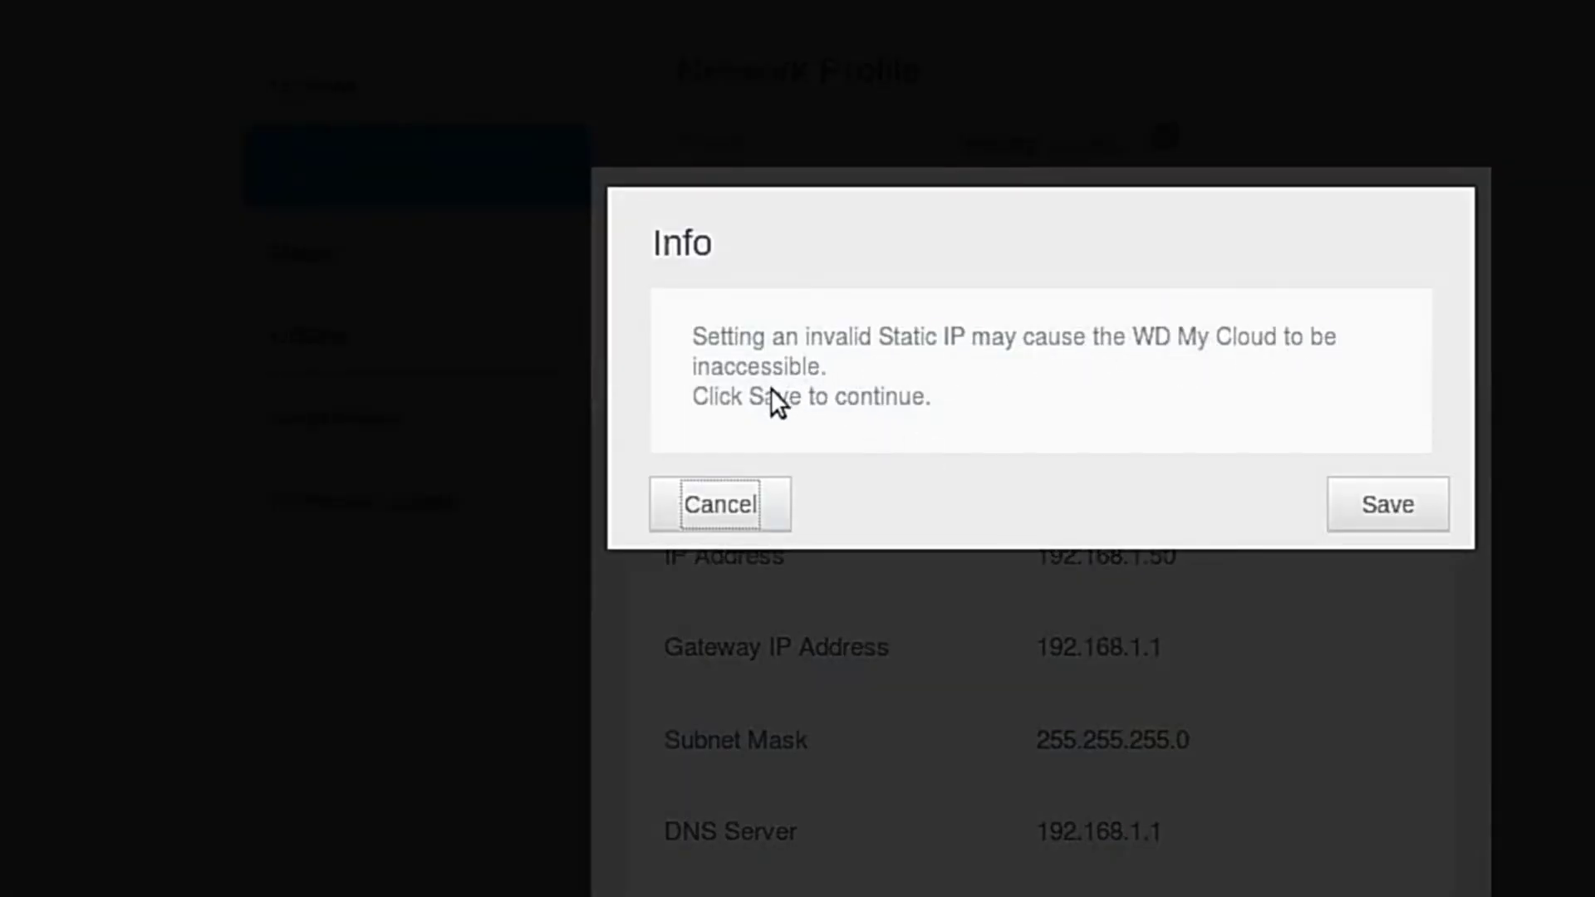
{"action": "left_click", "coordinate": [1382, 506]}
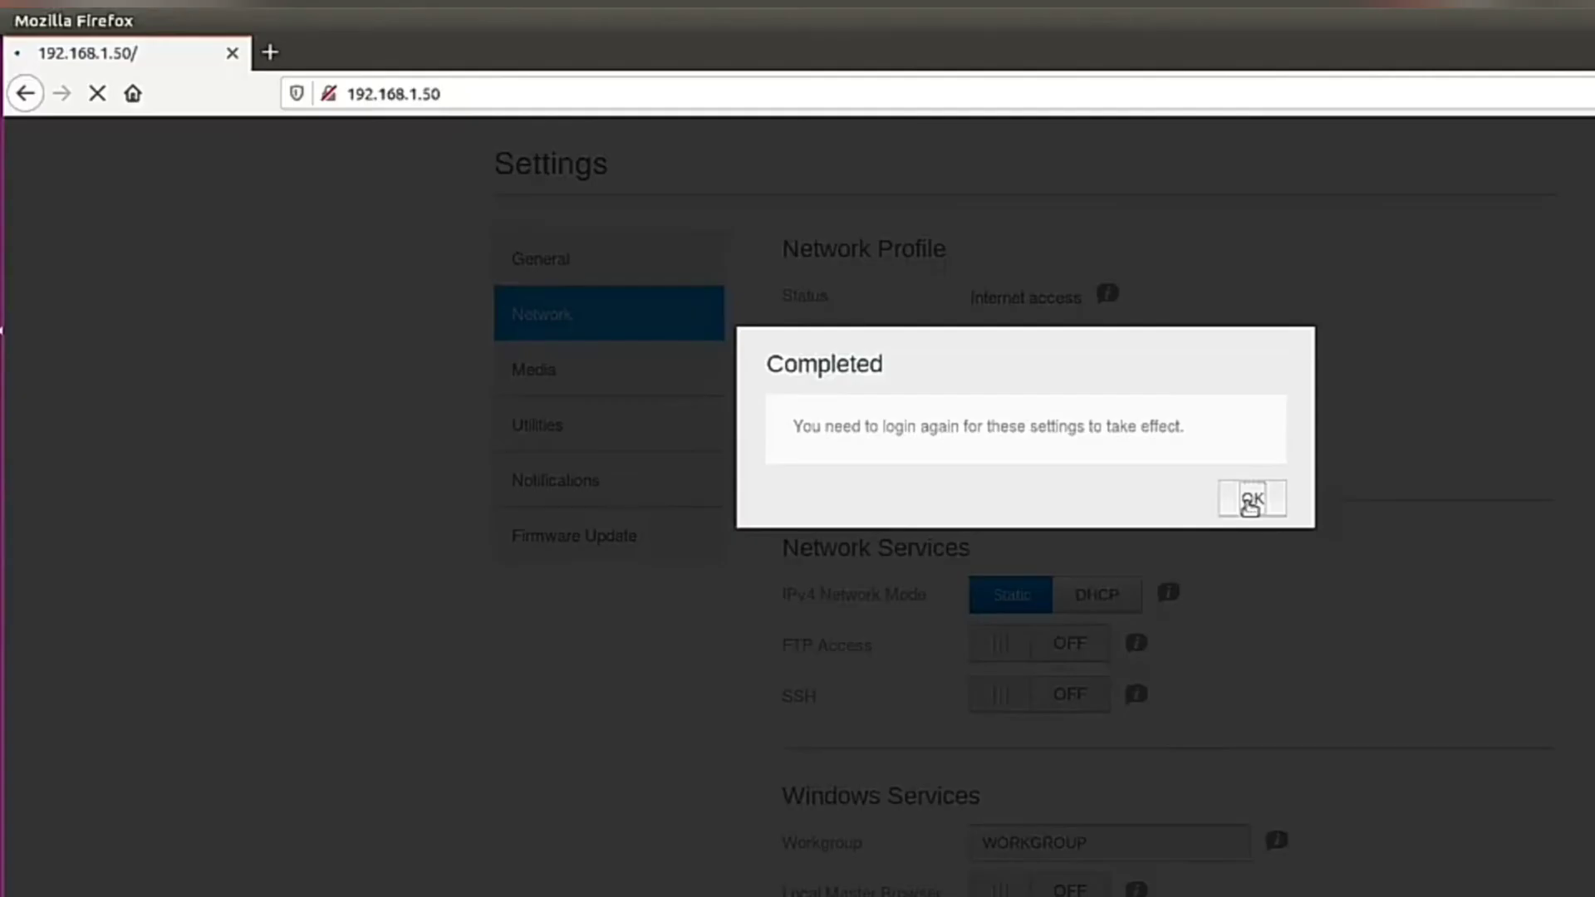
{"action": "left_click", "coordinate": [1380, 443]}
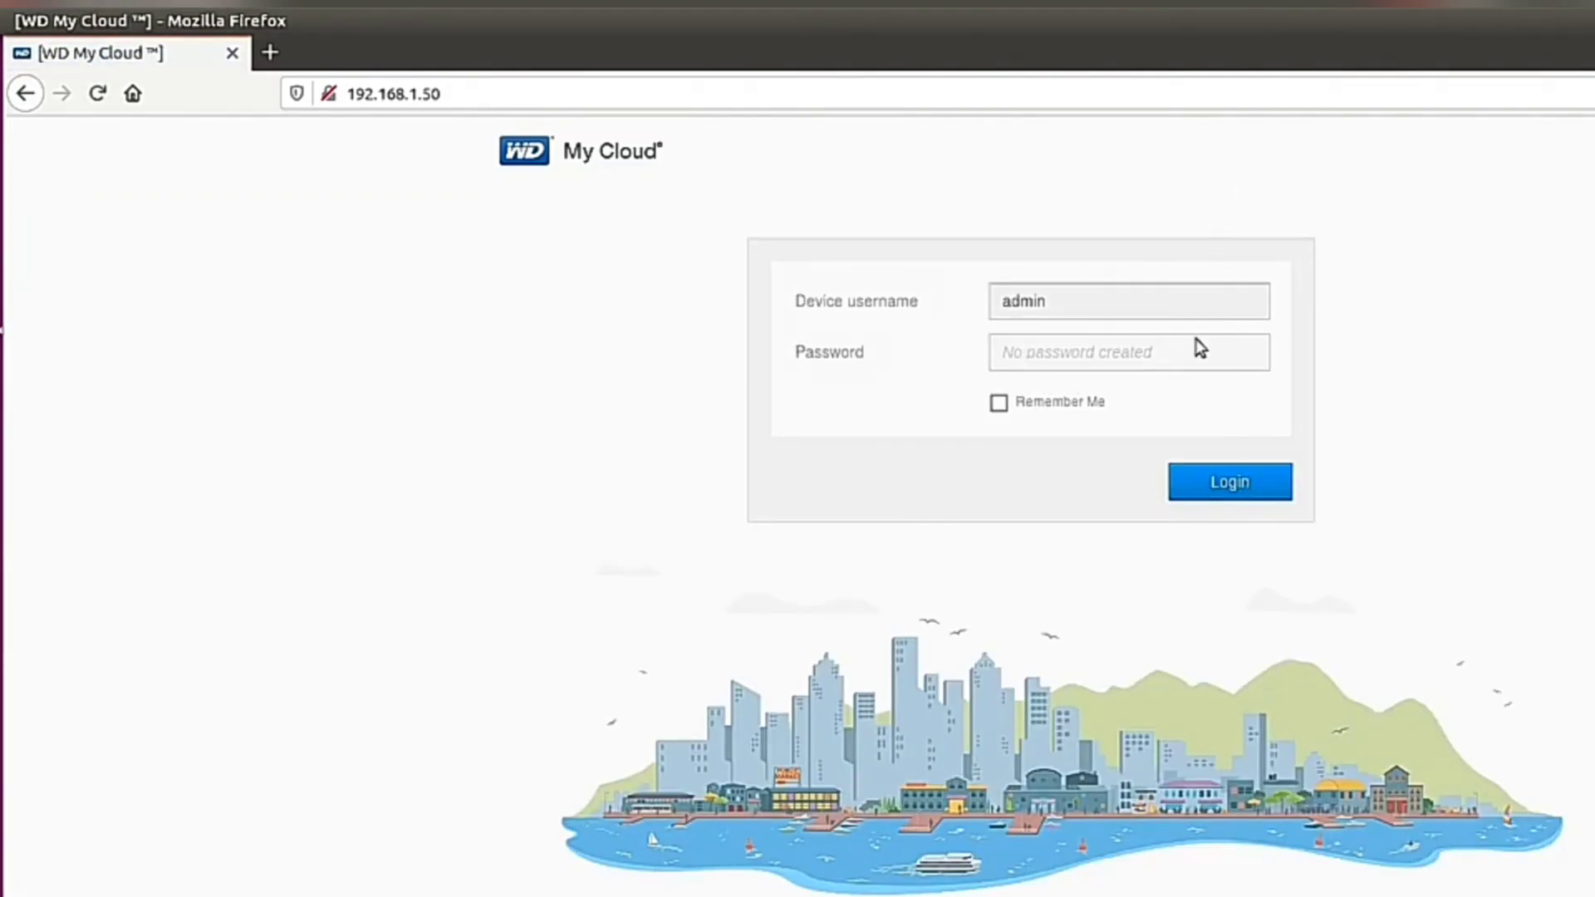
{"action": "left_click", "coordinate": [1228, 484]}
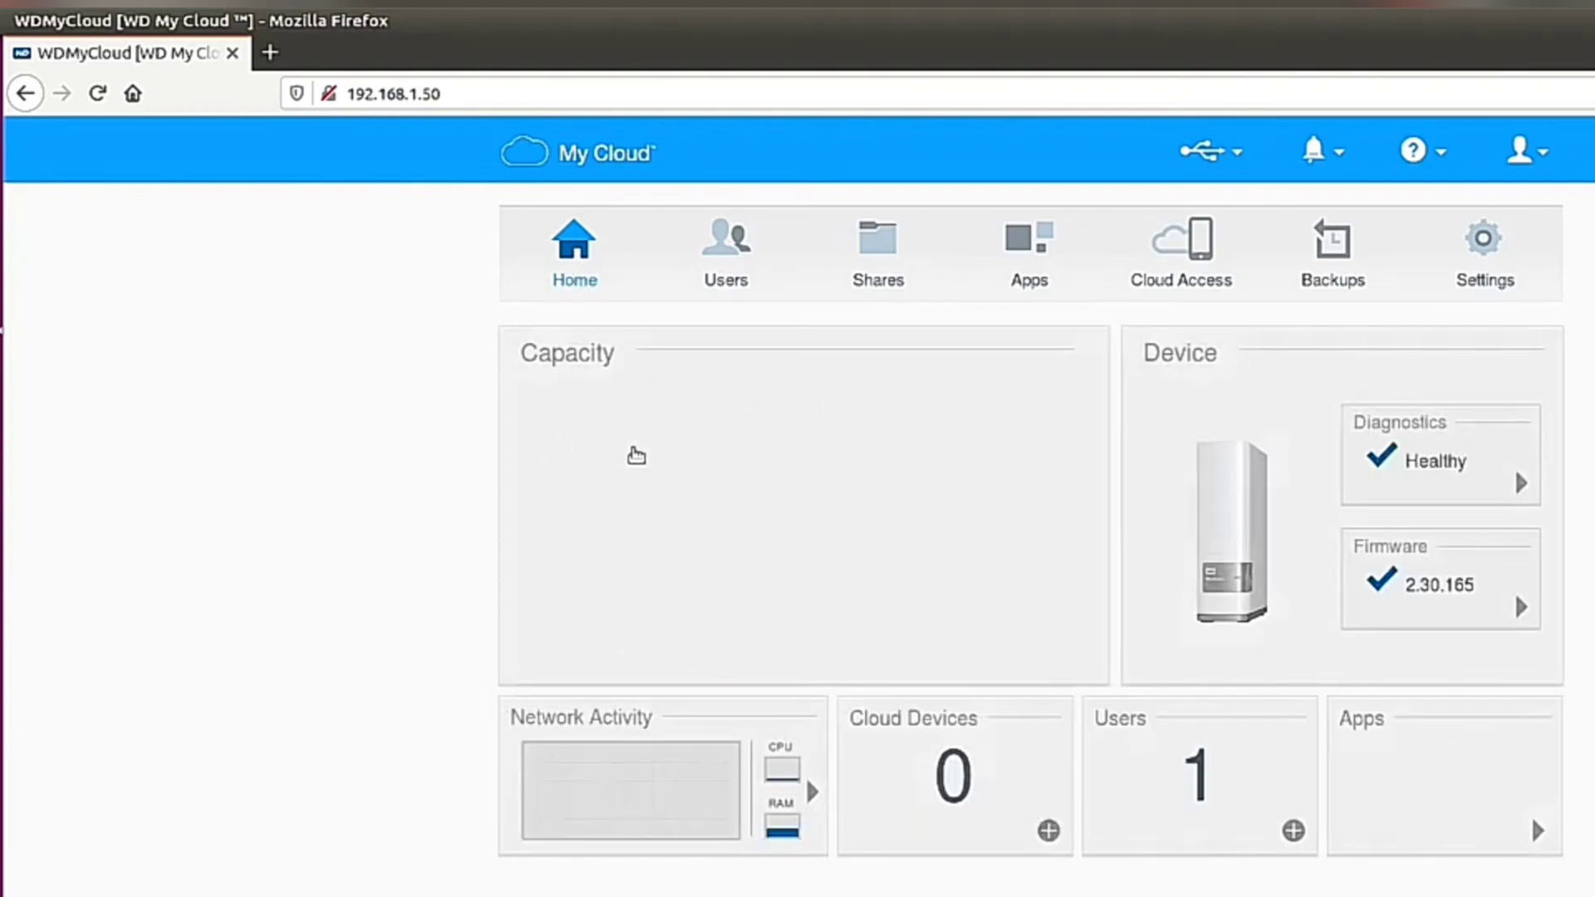
{"action": "left_click", "coordinate": [1483, 249]}
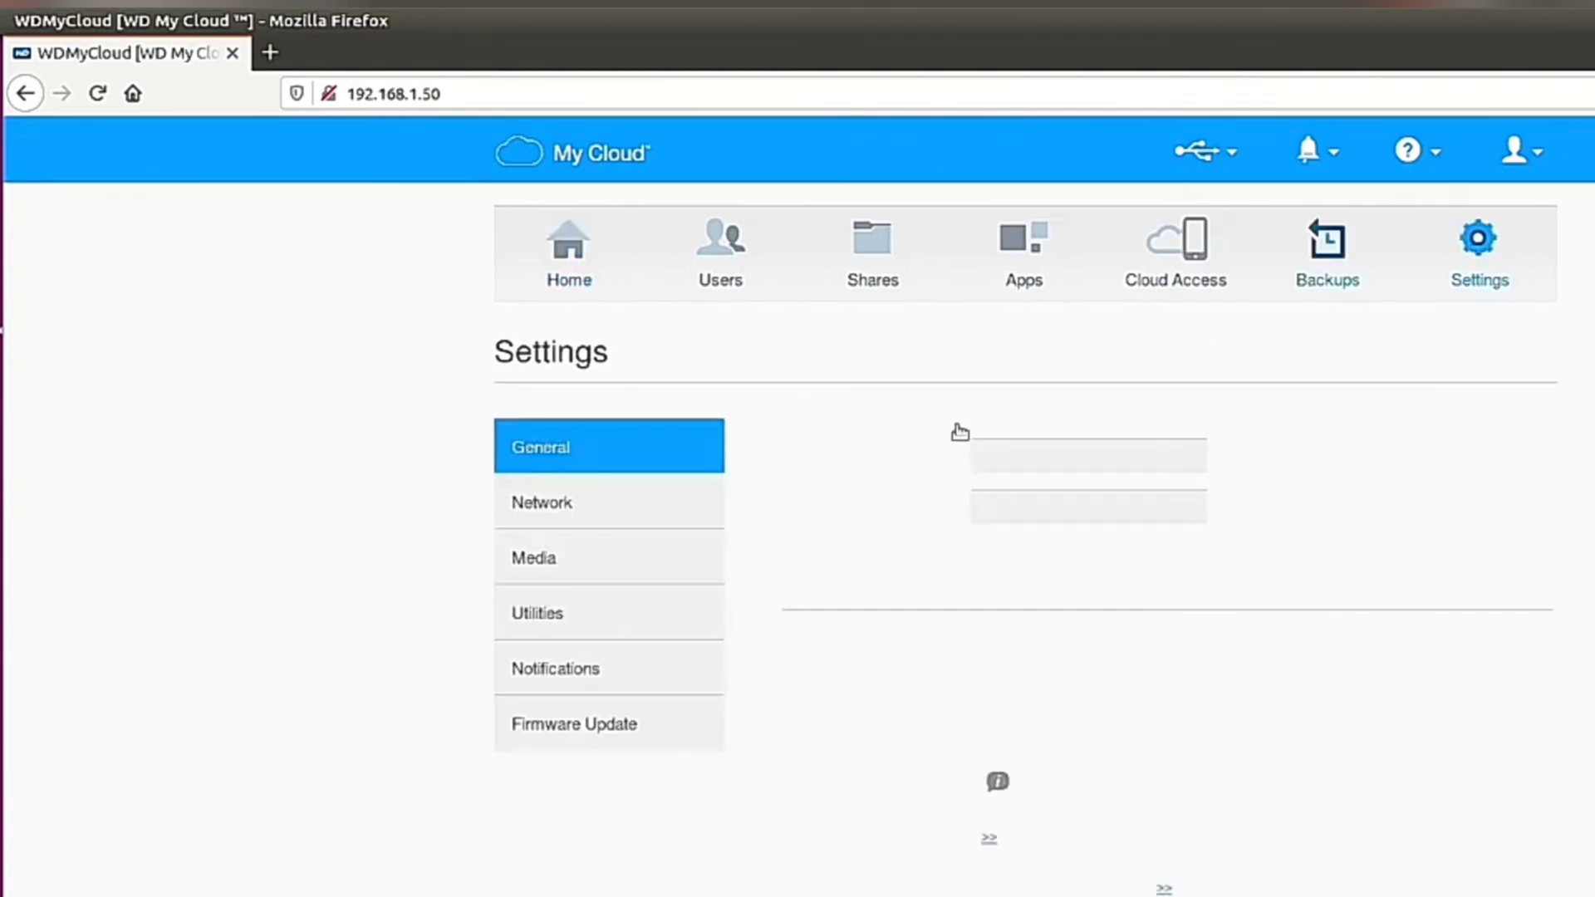
{"action": "left_click", "coordinate": [572, 509]}
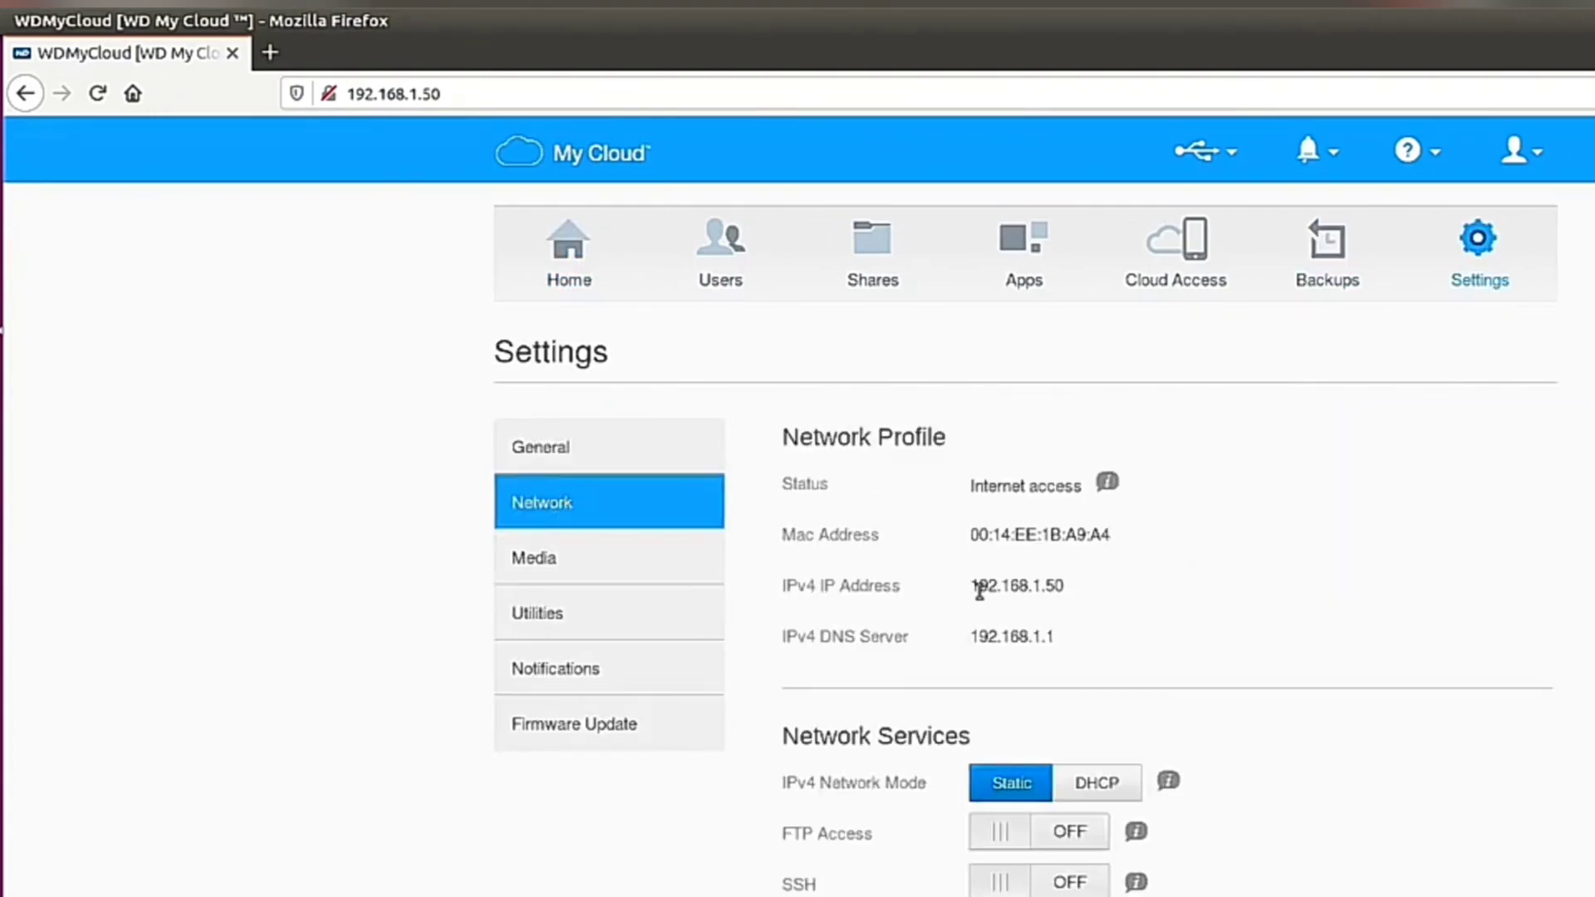
{"action": "left_click_drag", "start_coordinate": [973, 586], "coordinate": [1070, 591]}
{"action": "left_click", "coordinate": [1121, 598]}
{"action": "left_click", "coordinate": [1535, 153]}
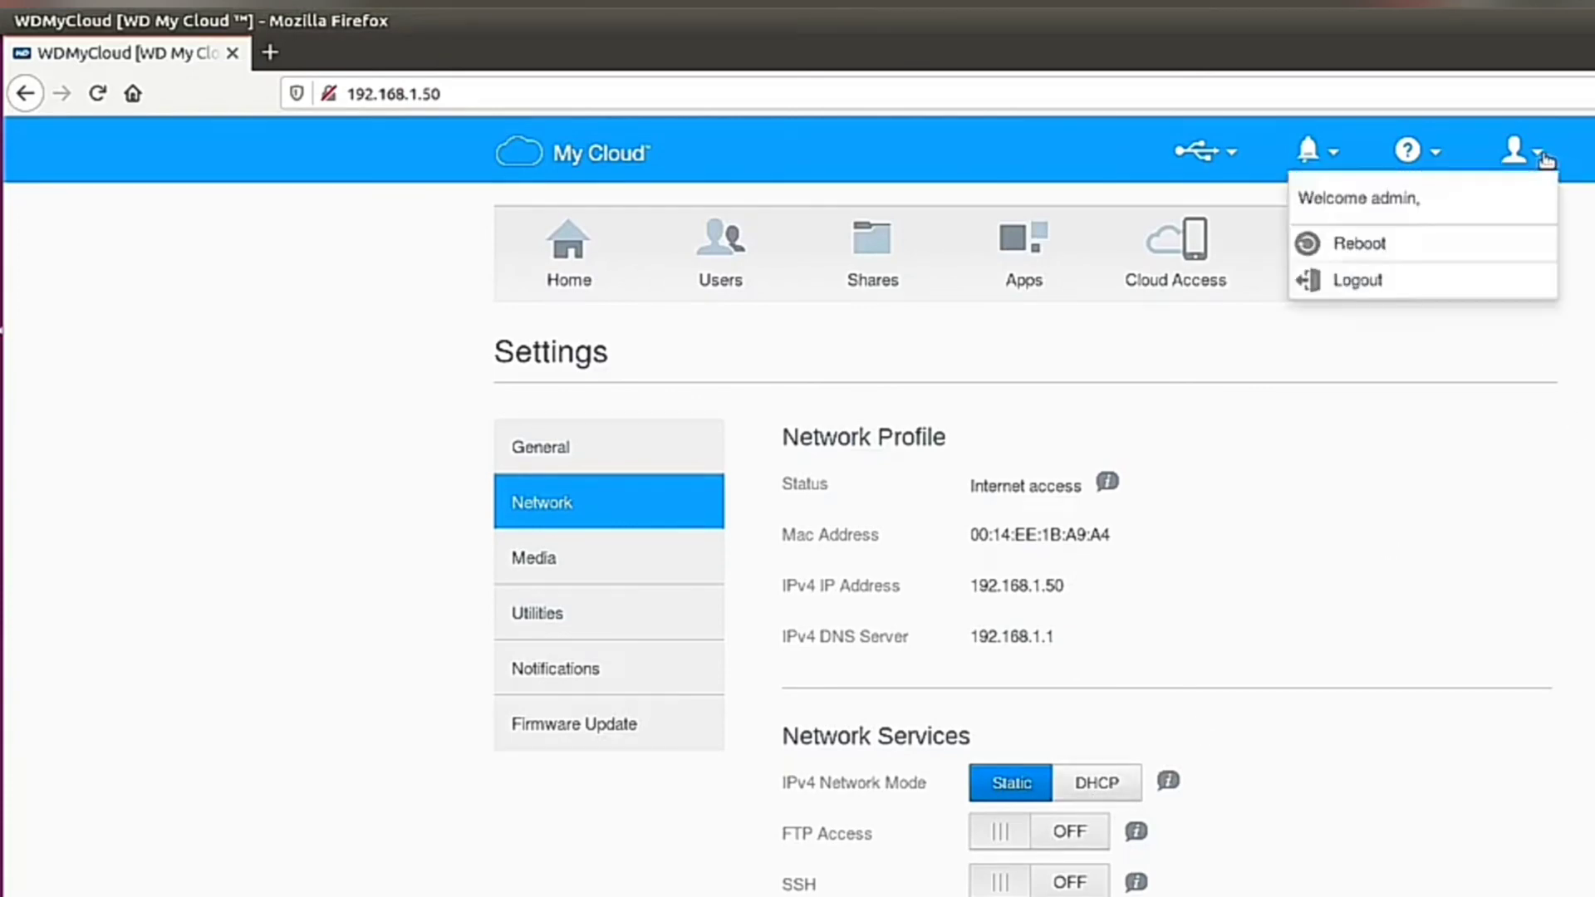
{"action": "left_click", "coordinate": [1357, 283]}
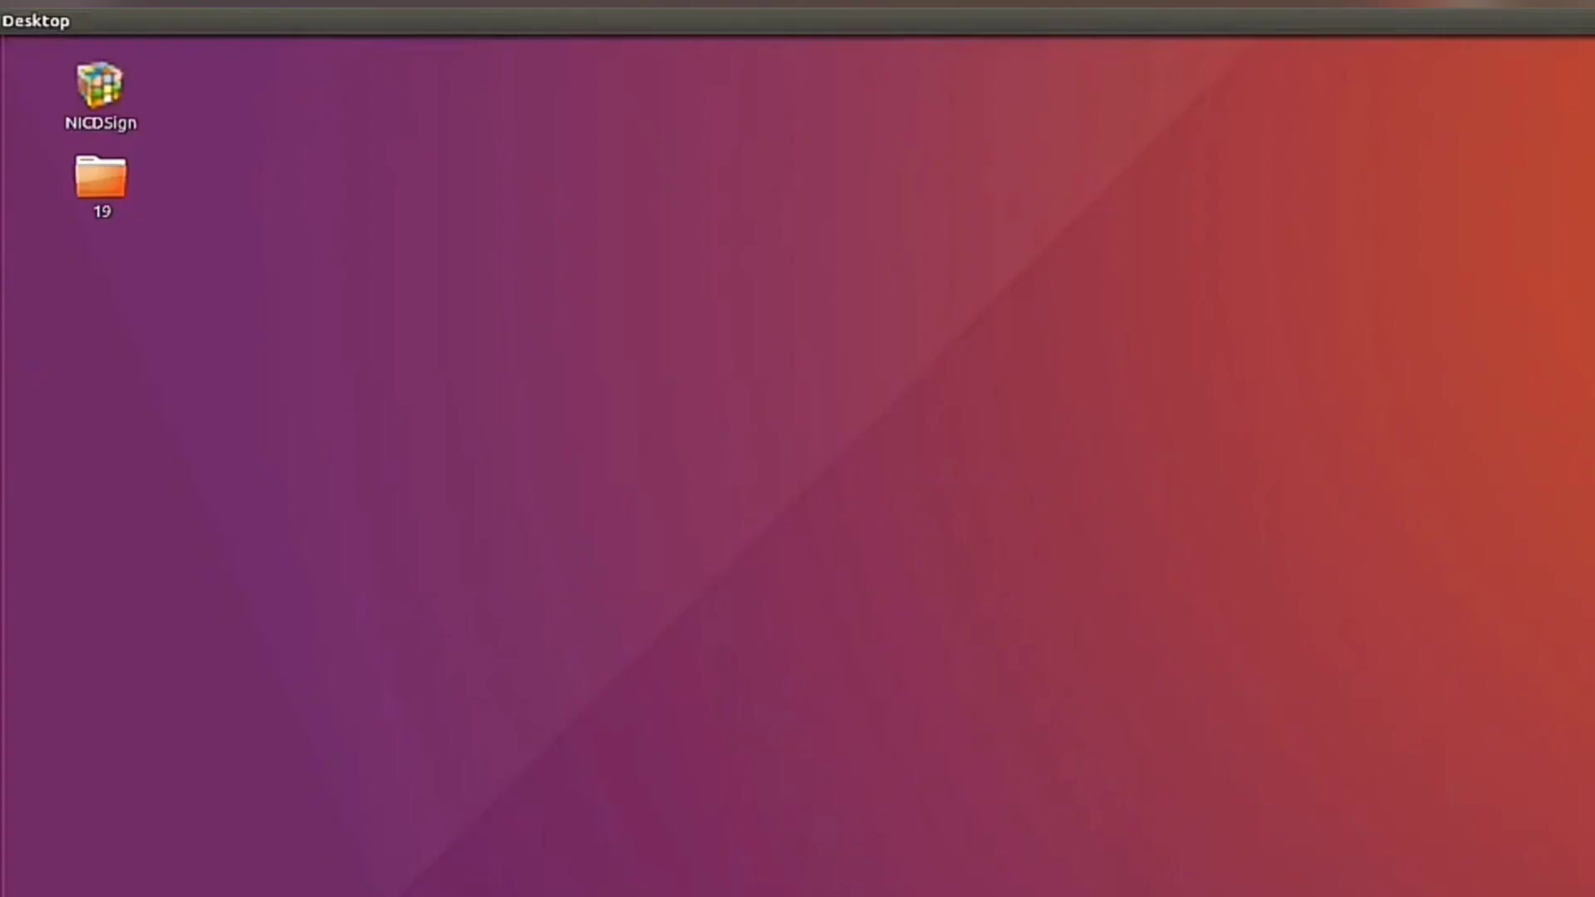
Show the Network location in Files and bring up the actions for WDMyCloud #2
{"action": "key", "text": "super+e"}
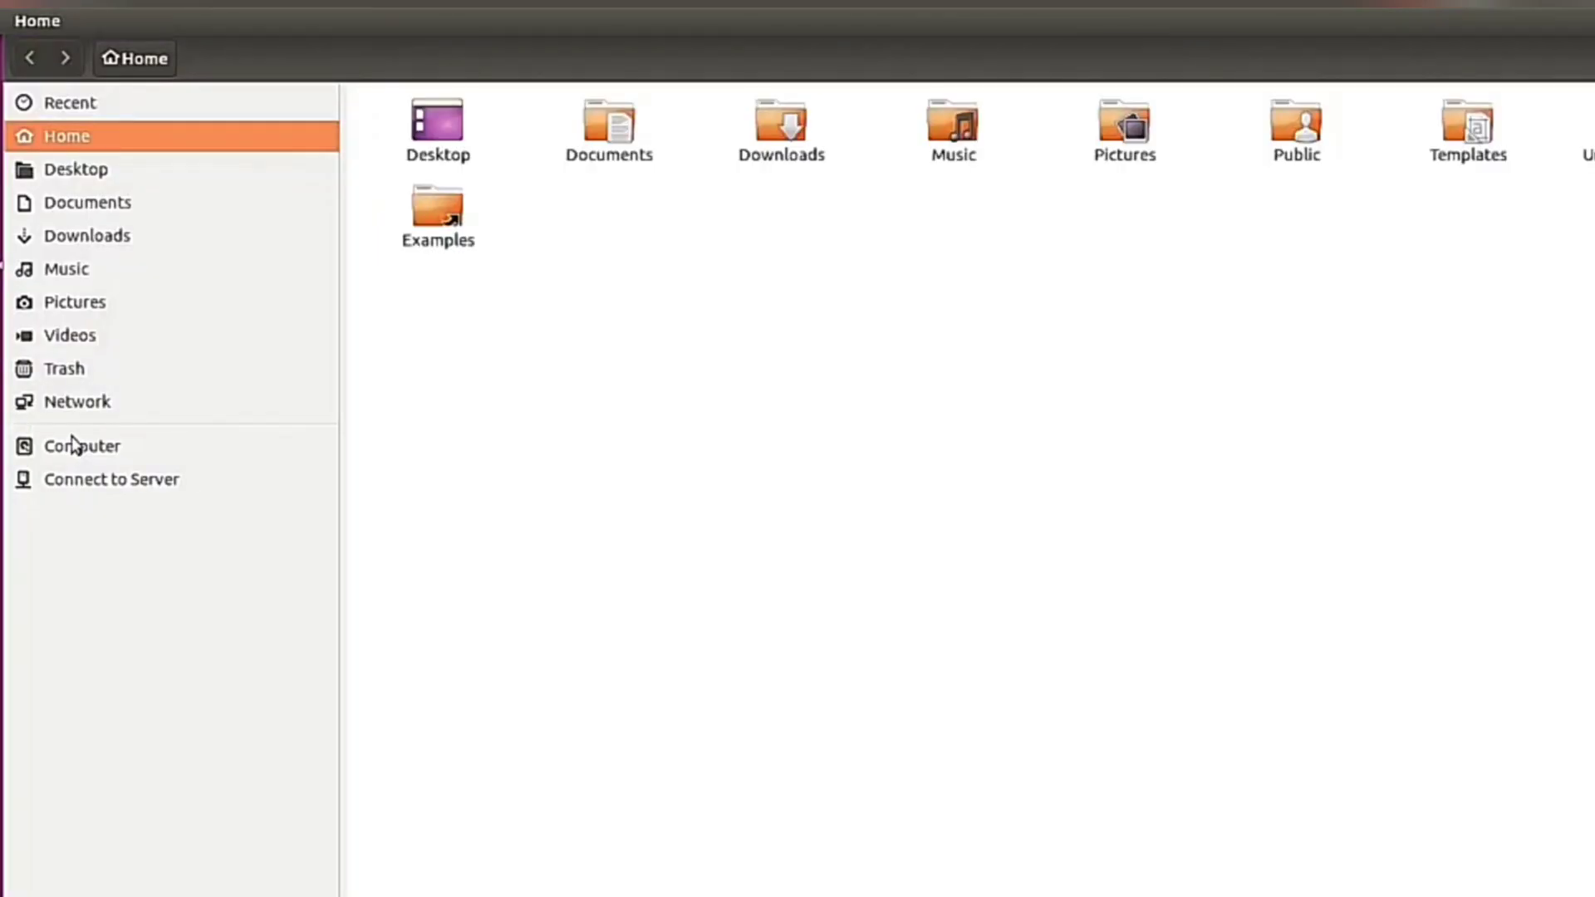
{"action": "left_click", "coordinate": [89, 404]}
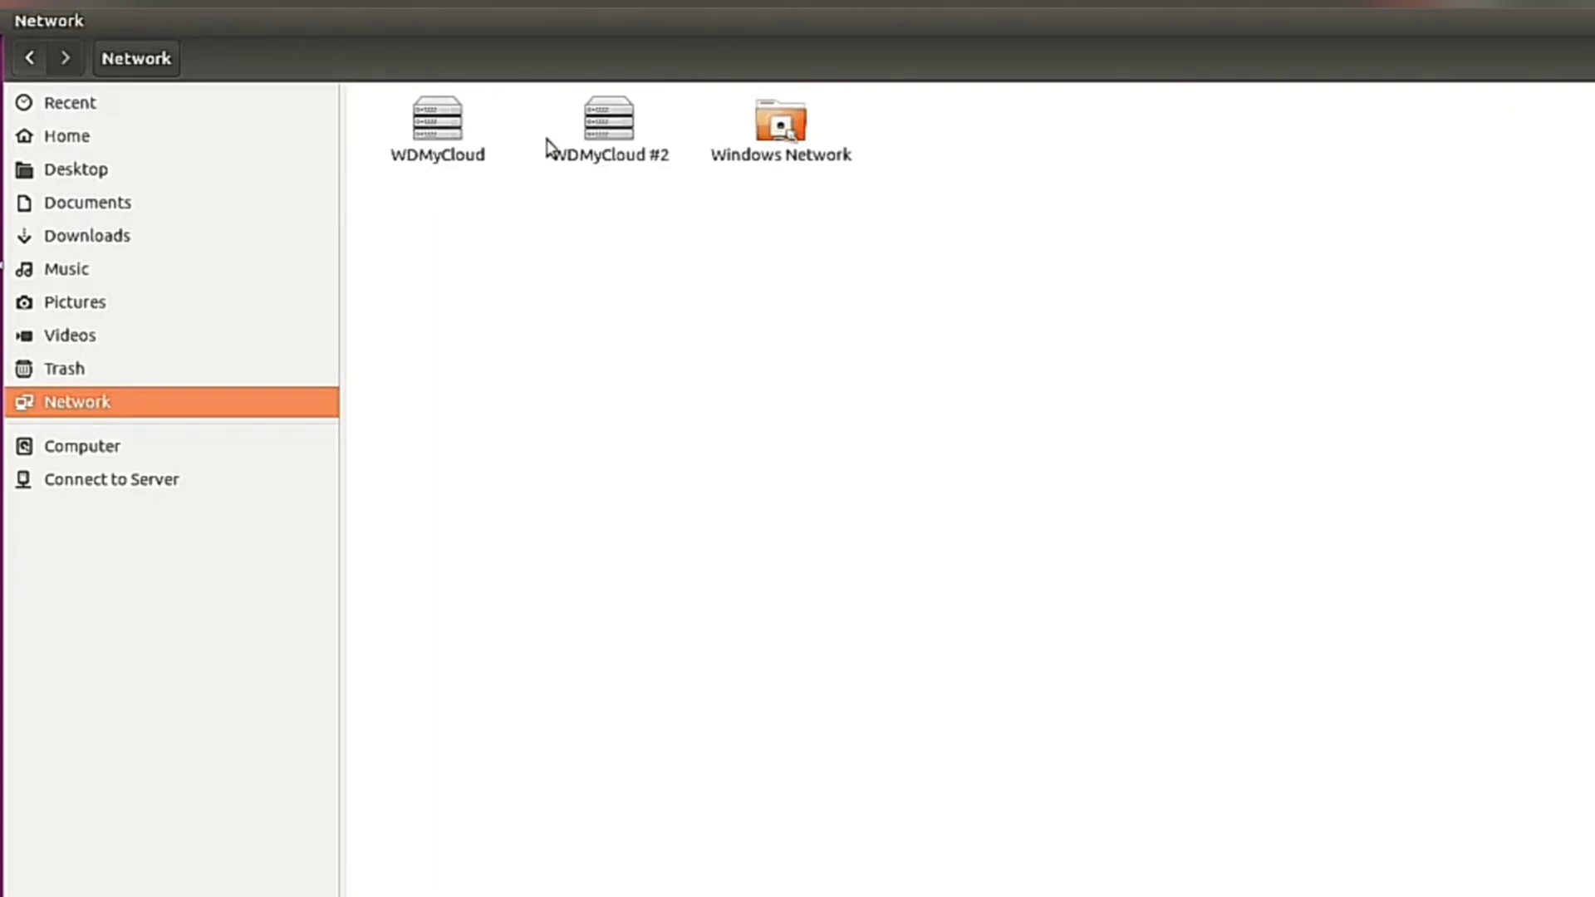
{"action": "left_click", "coordinate": [598, 121]}
{"action": "right_click", "coordinate": [598, 122]}
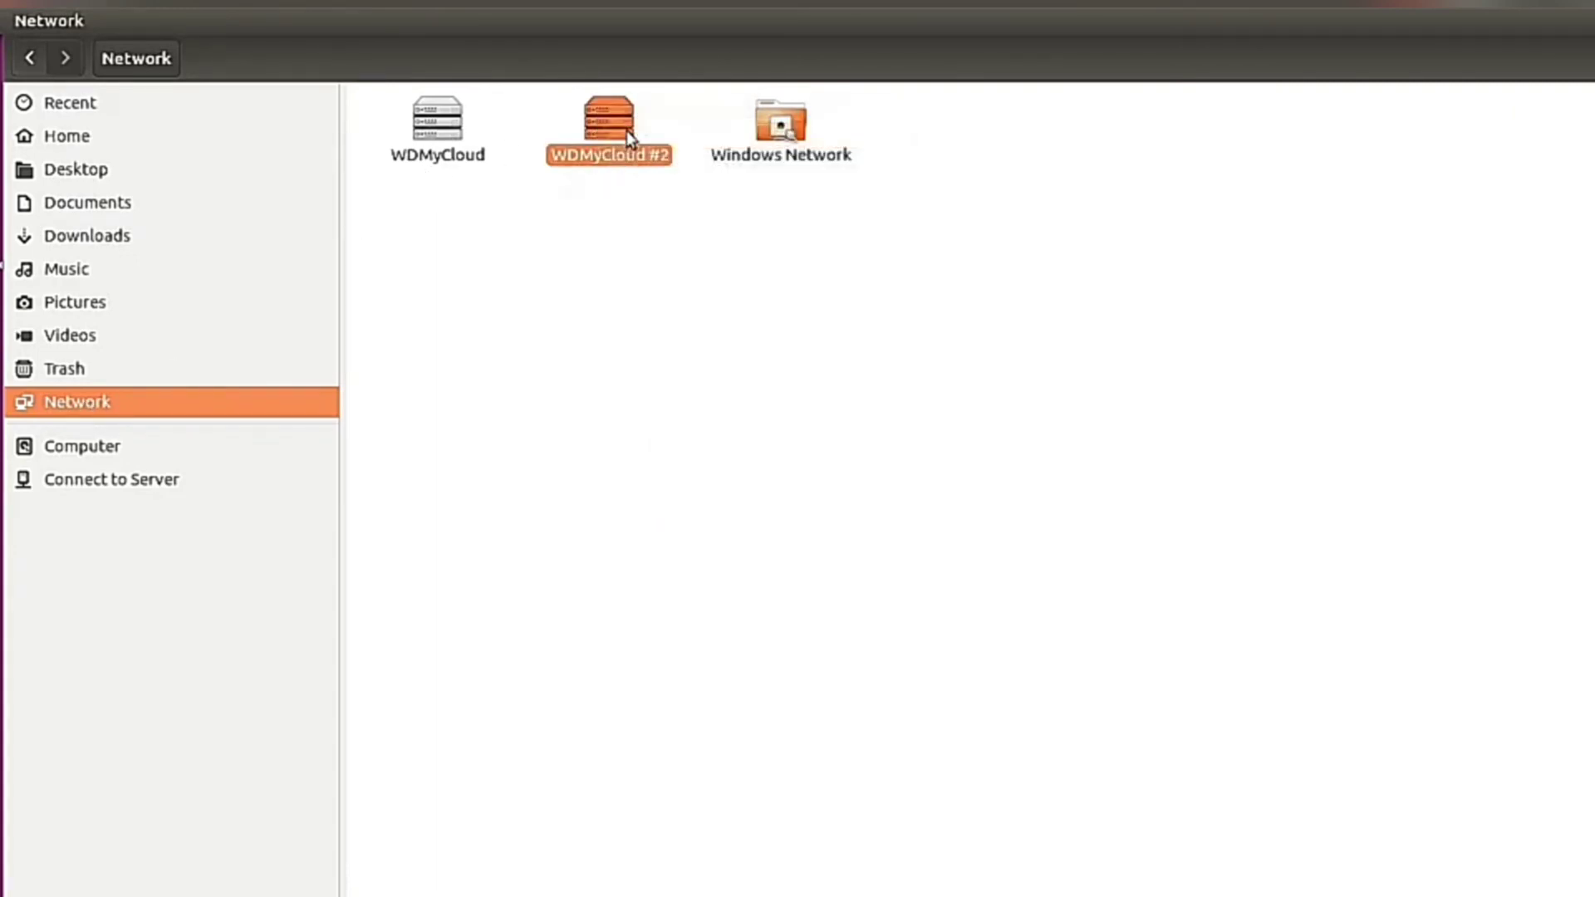